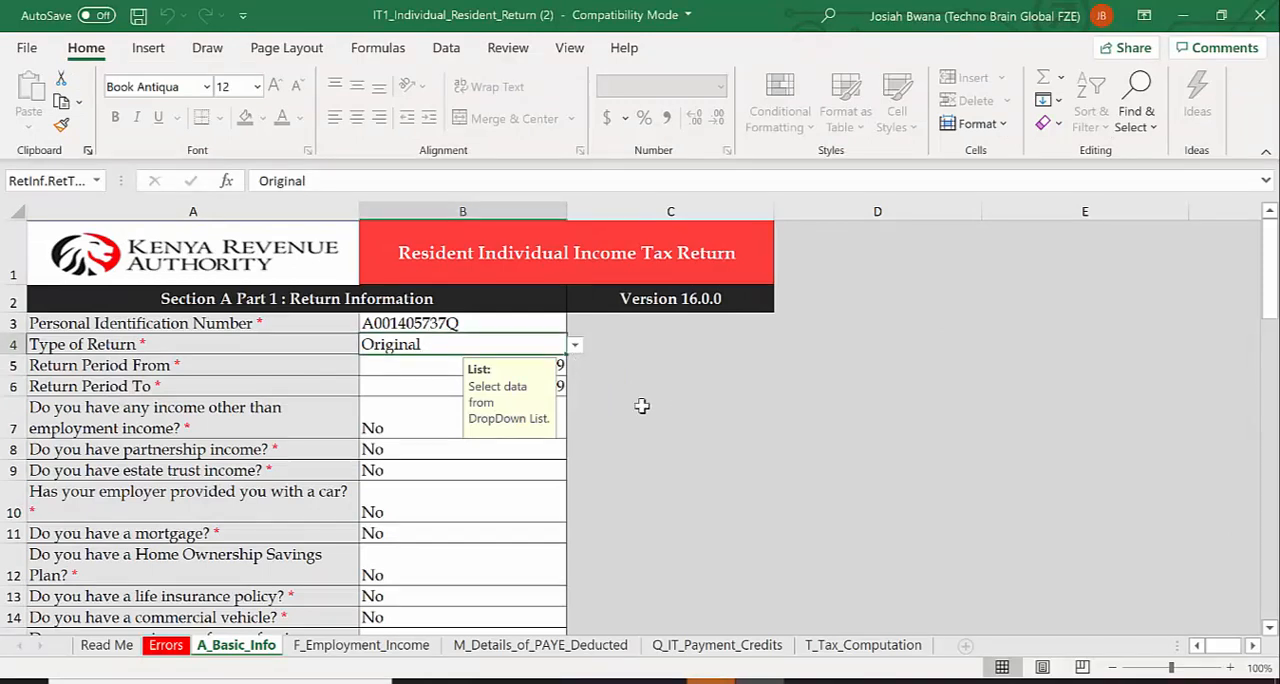
Check the return period in the basic information section and move on to the employment income sheet
left_click(450, 382)
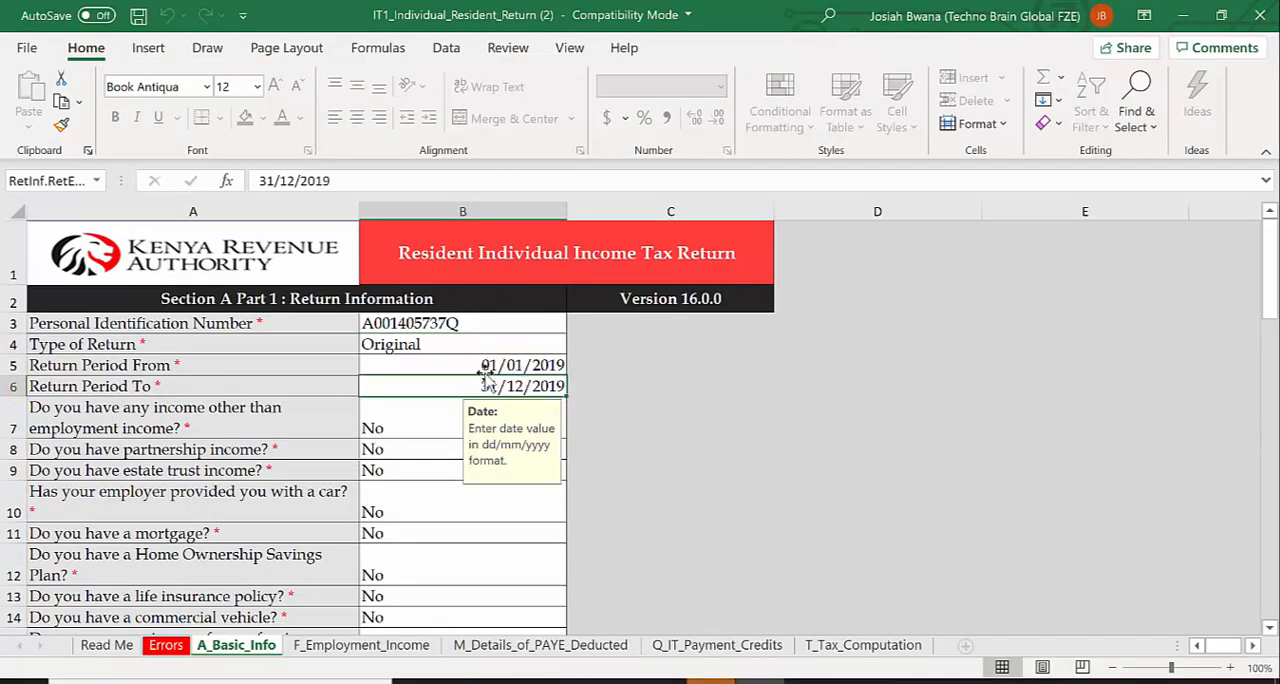
left_click_drag(1270, 300, 1268, 606)
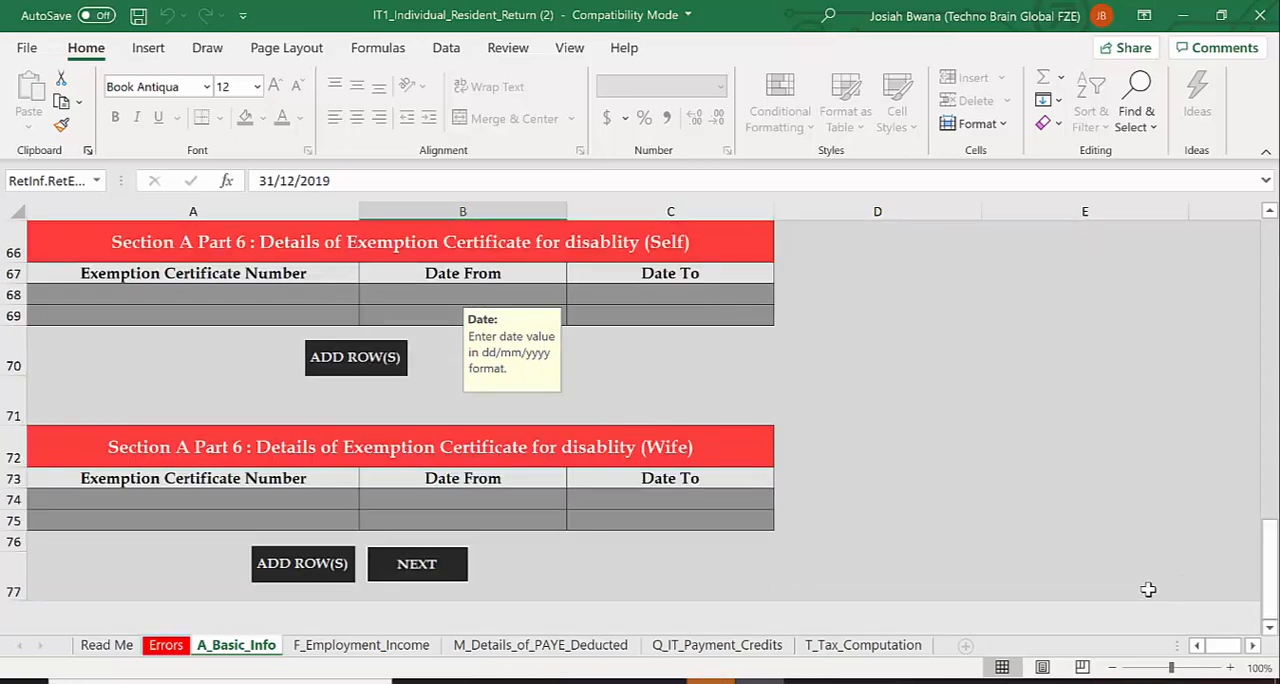
key("ctrl+Page_Down")
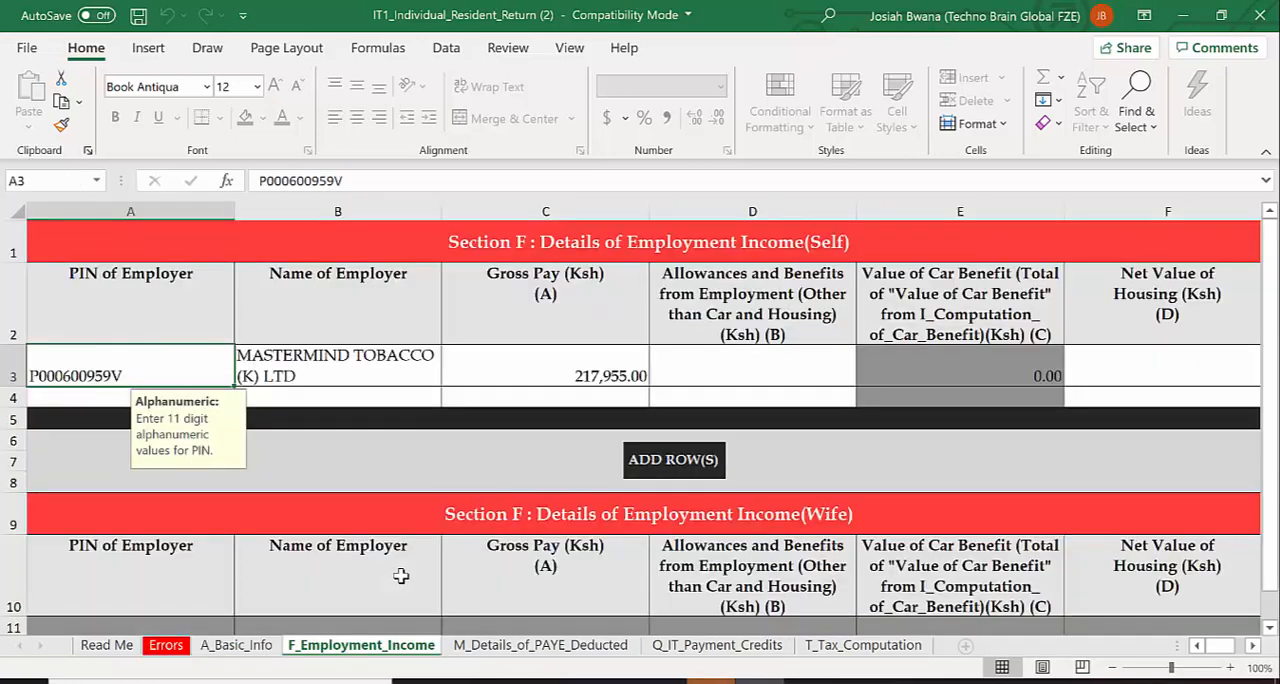
Enter 0 for the employer's allowances and benefits, net value of housing, and pension in excess of 300,000 in Section F (Self)
left_click(688, 366)
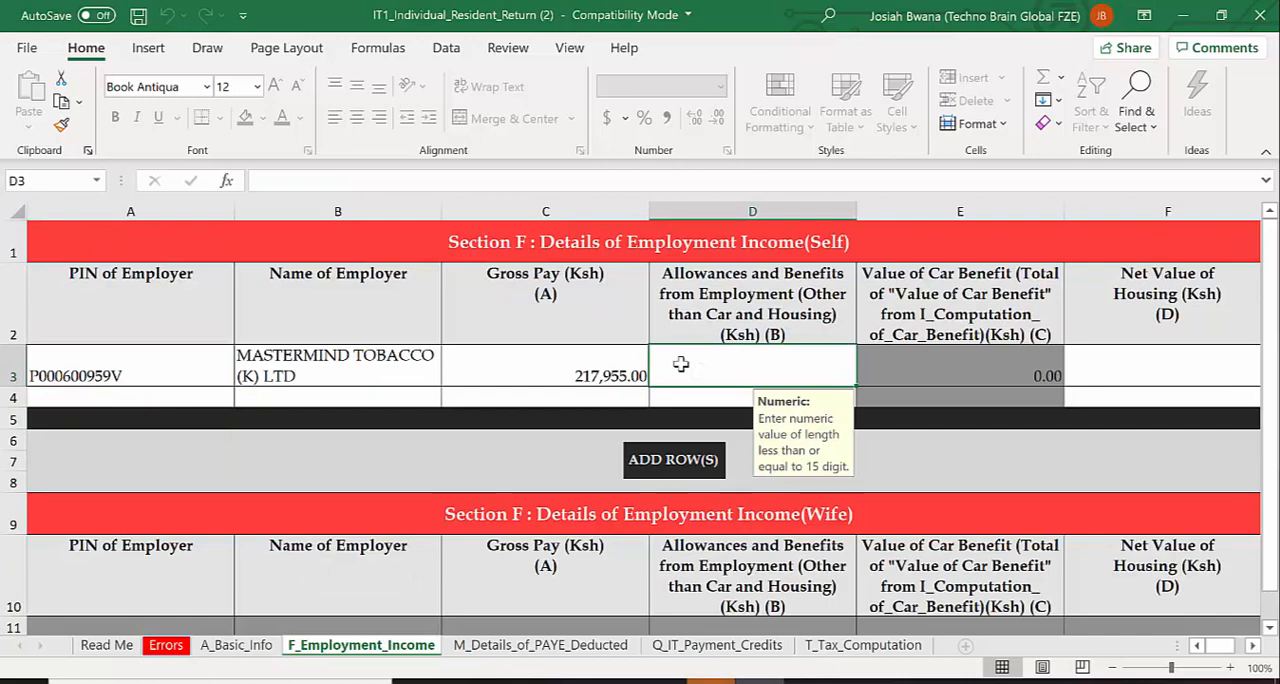
type("0")
left_click(1104, 373)
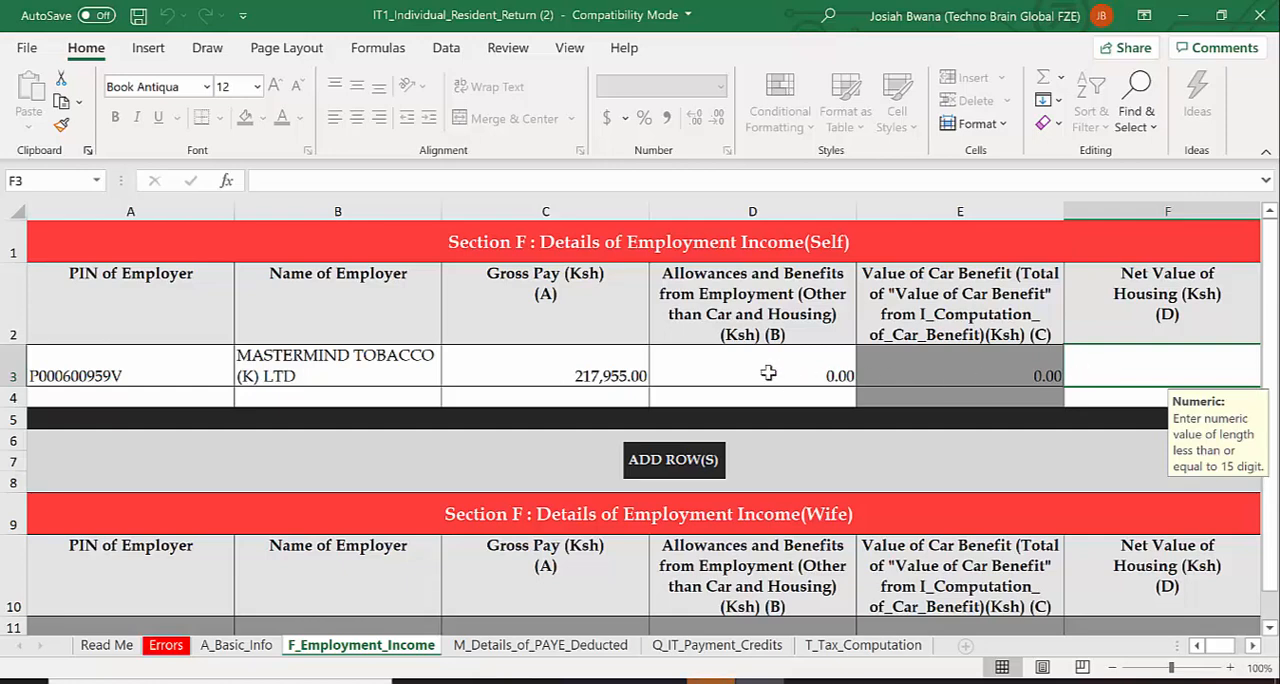
scroll(1237, 616, "right", 2)
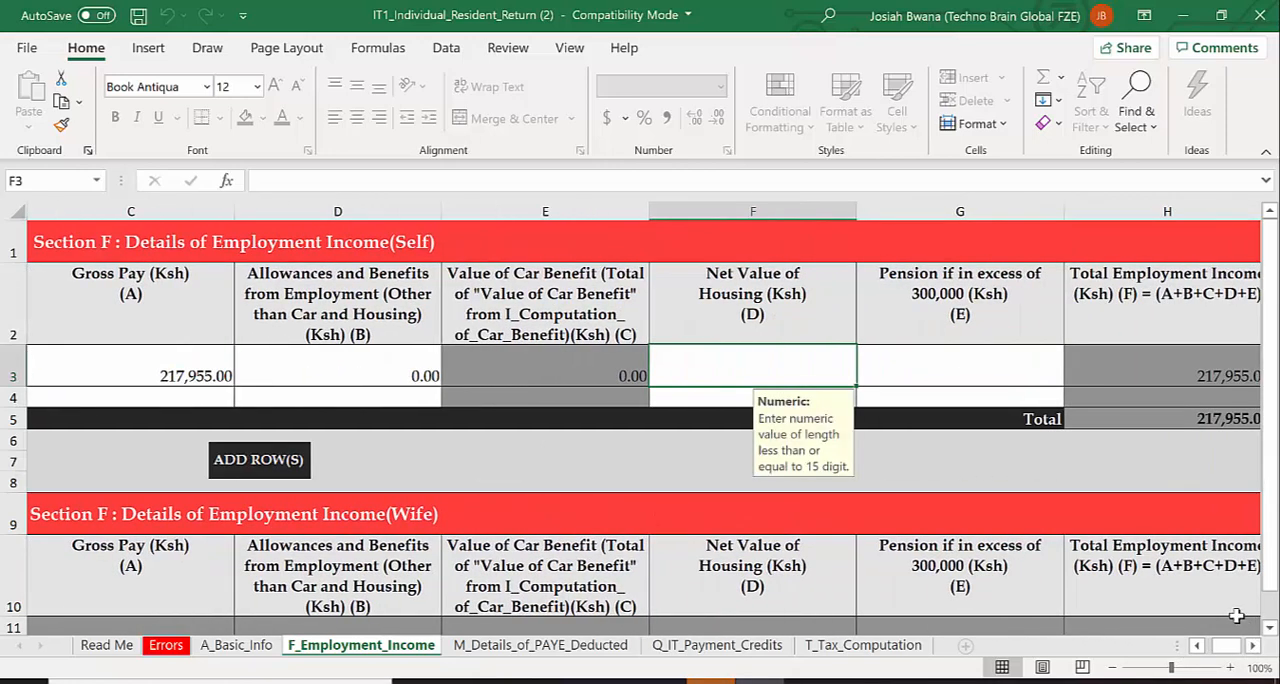
type("0")
left_click(931, 357)
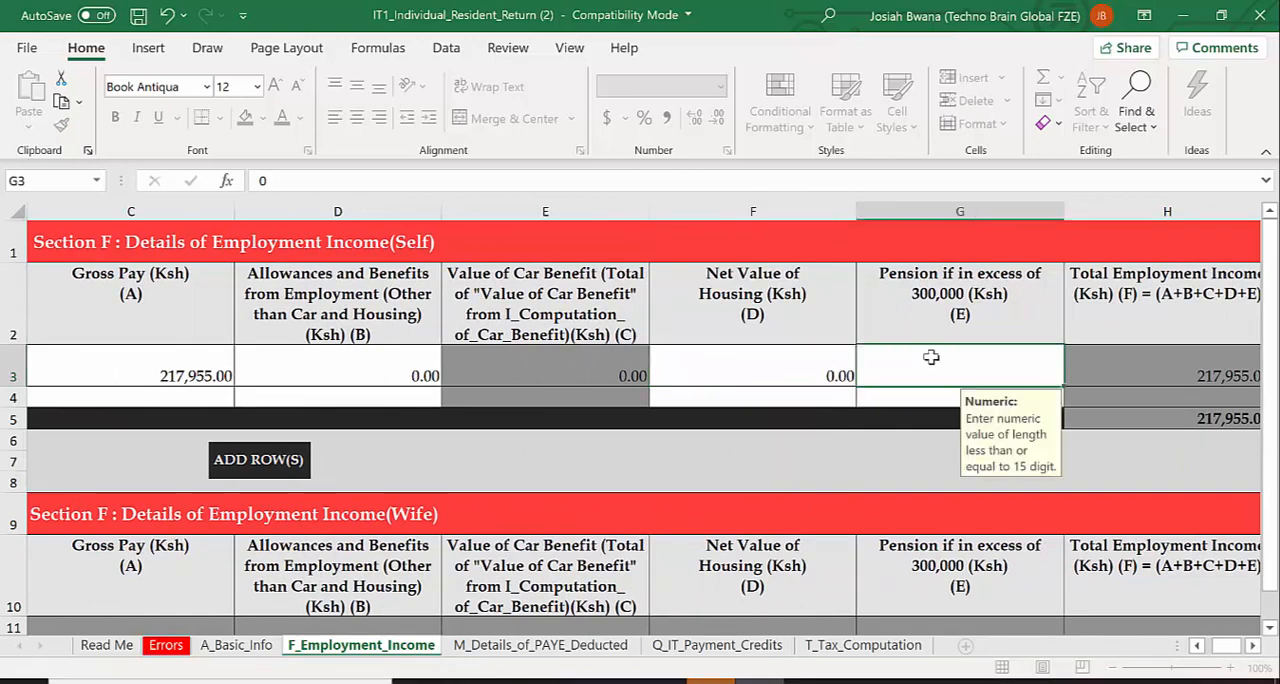
type("0")
left_click(1184, 408)
In Section M (Self), choose the listed employer's PIN and enter MASTERMIND TOBACCO (K) LTD as the employer name
double_click(1270, 626)
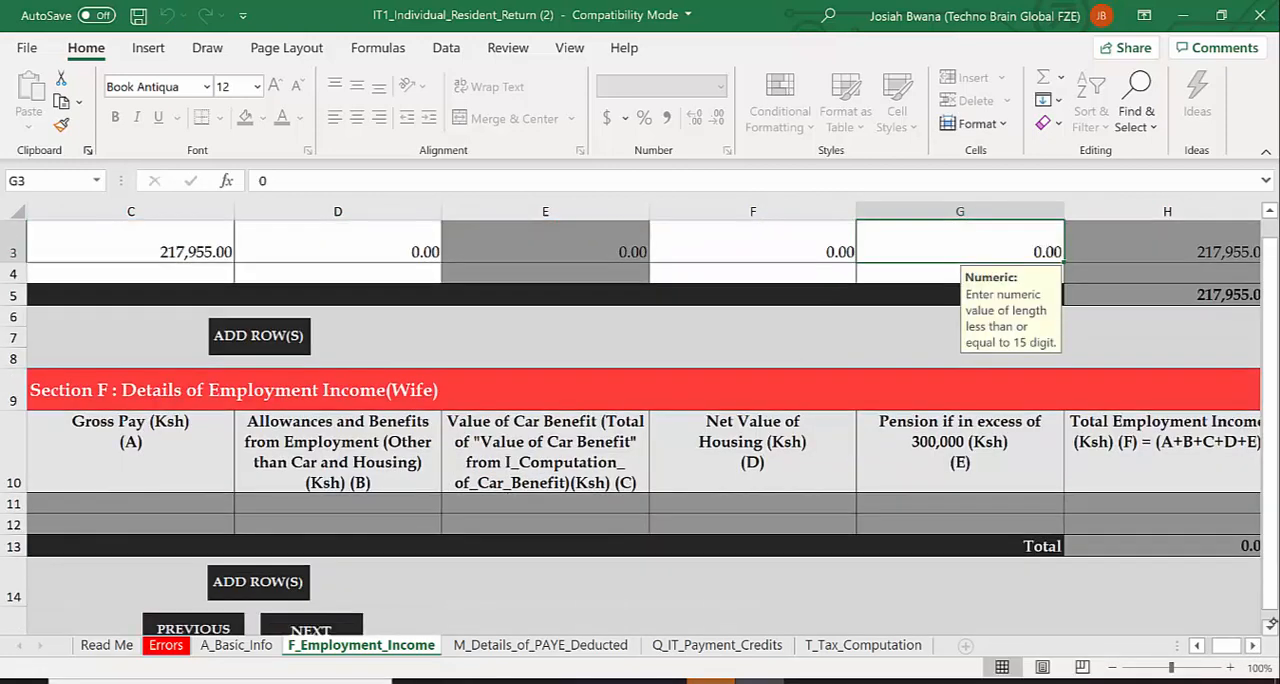
left_click(330, 626)
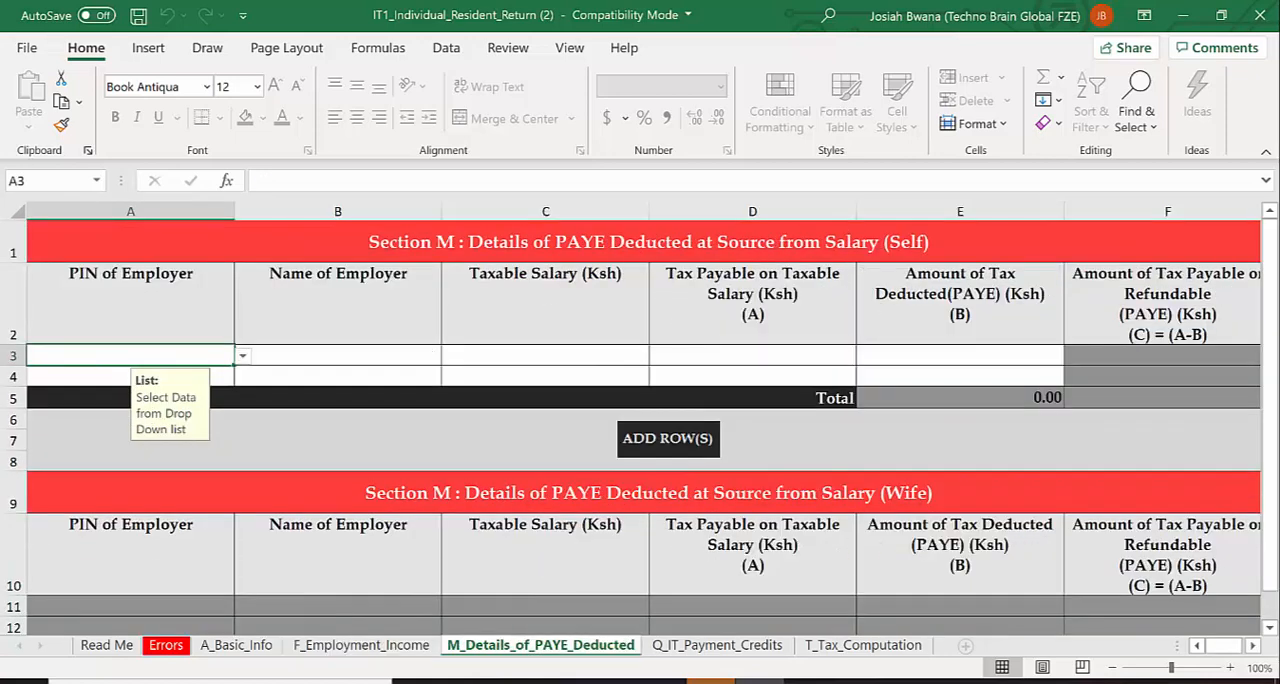
key("alt+Down")
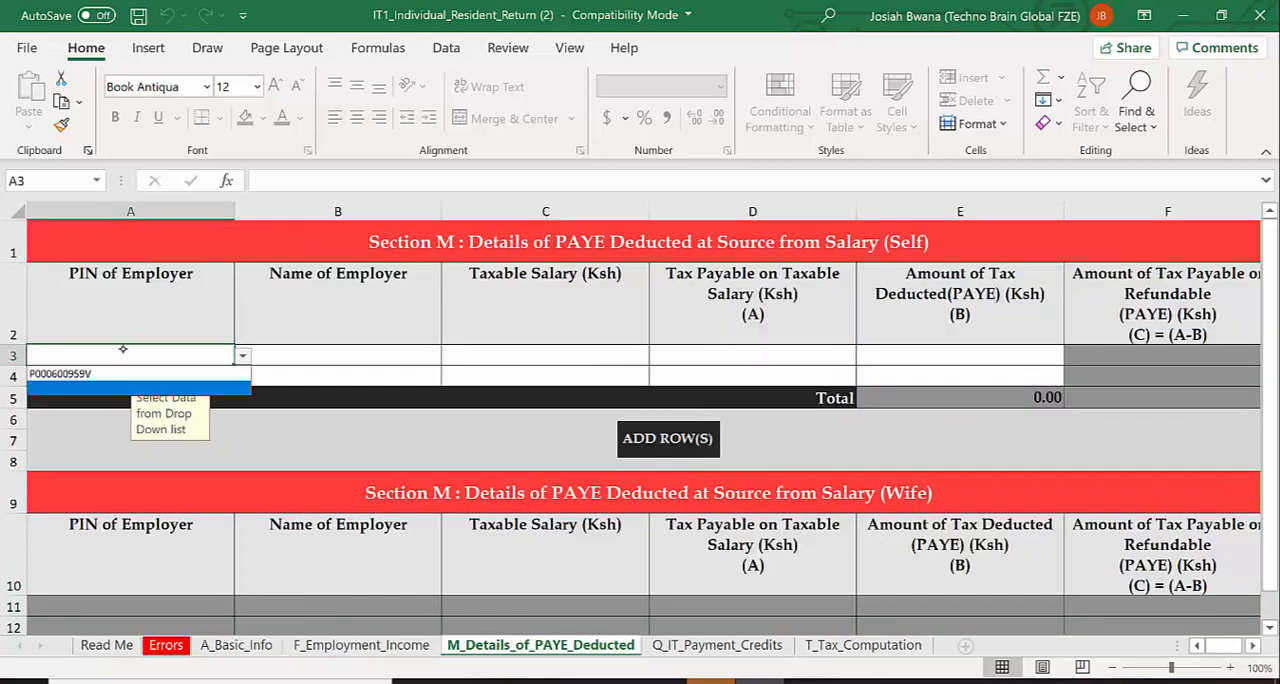
left_click(47, 373)
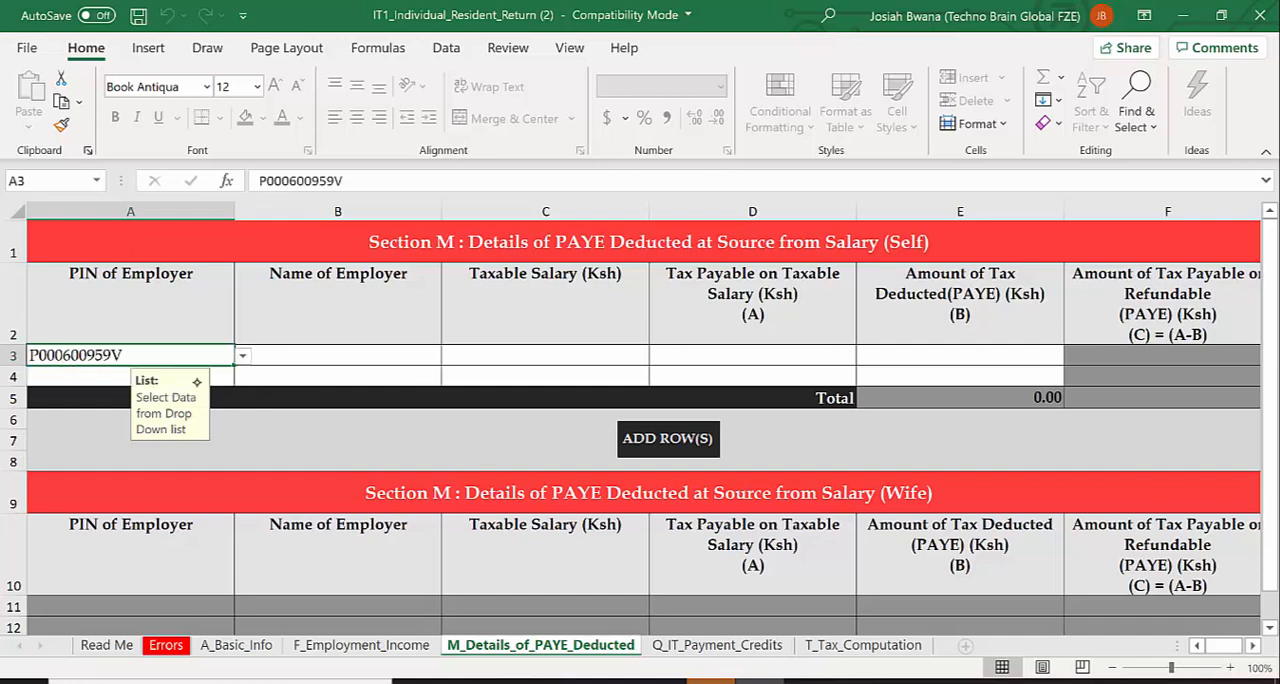
left_click(282, 358)
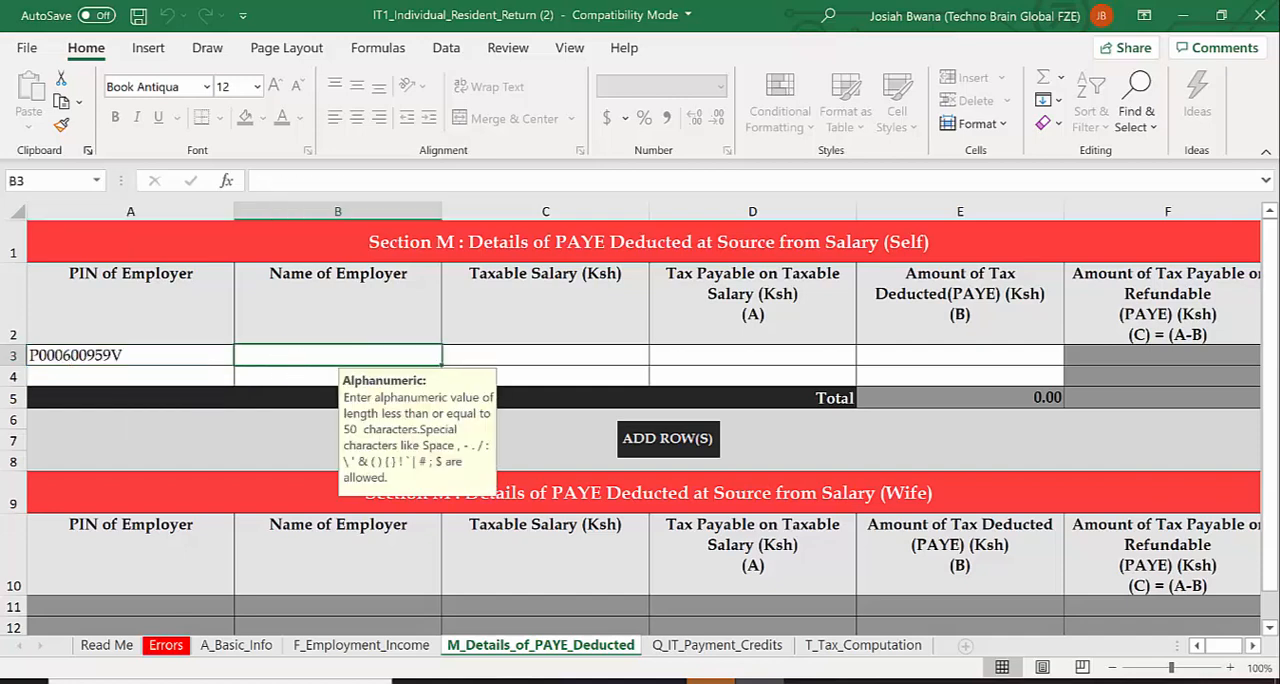
type("MAS")
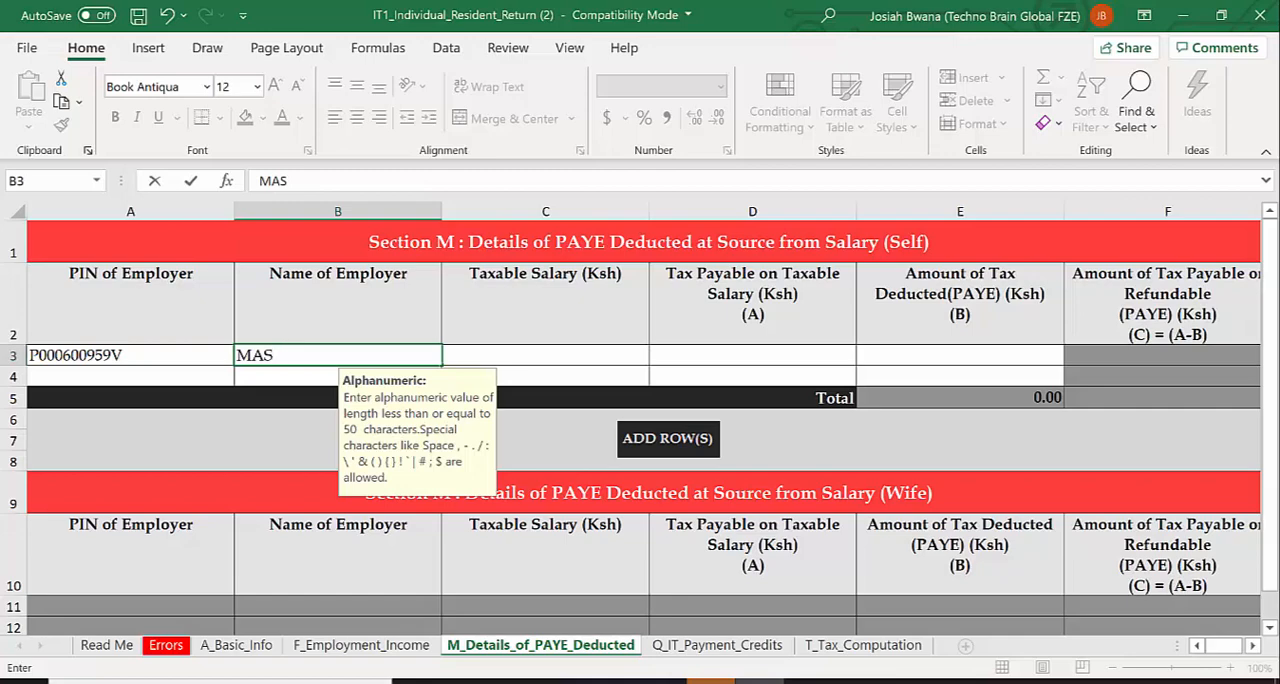
type("TERMIND TOBACCO (K) LTD")
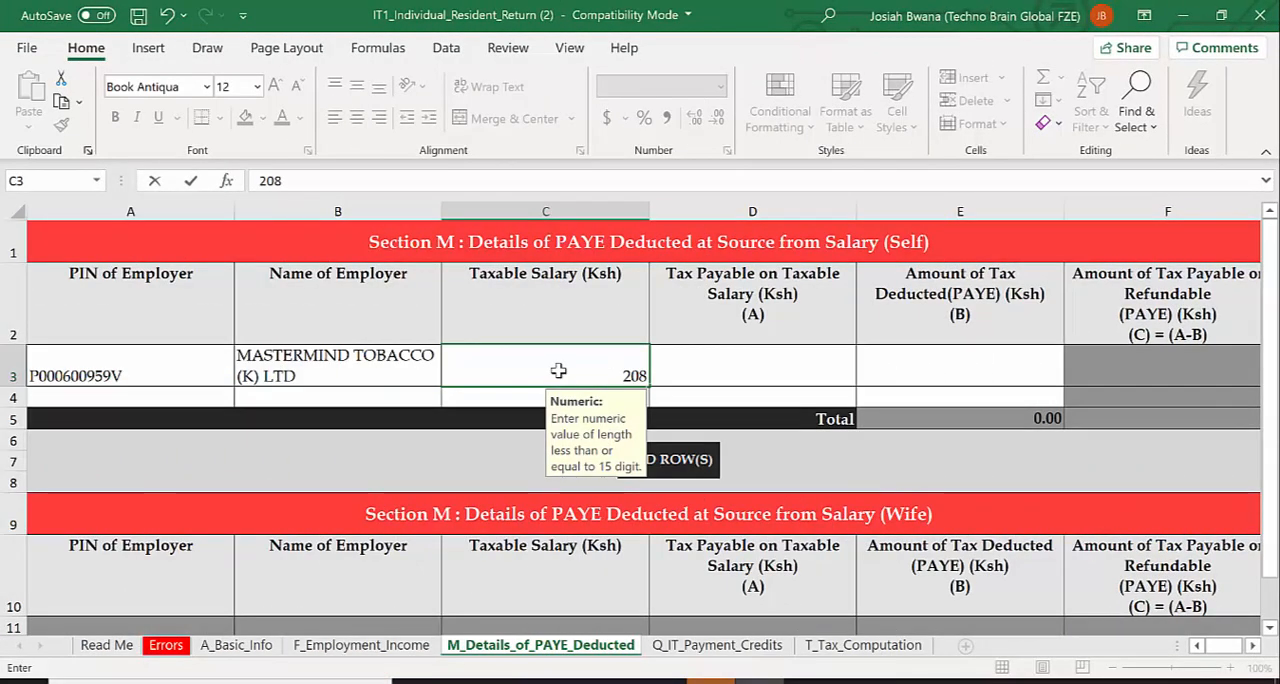
Set the employer row's taxable salary to 208115 and the tax payable on taxable salary to 25167.1
type("1155")
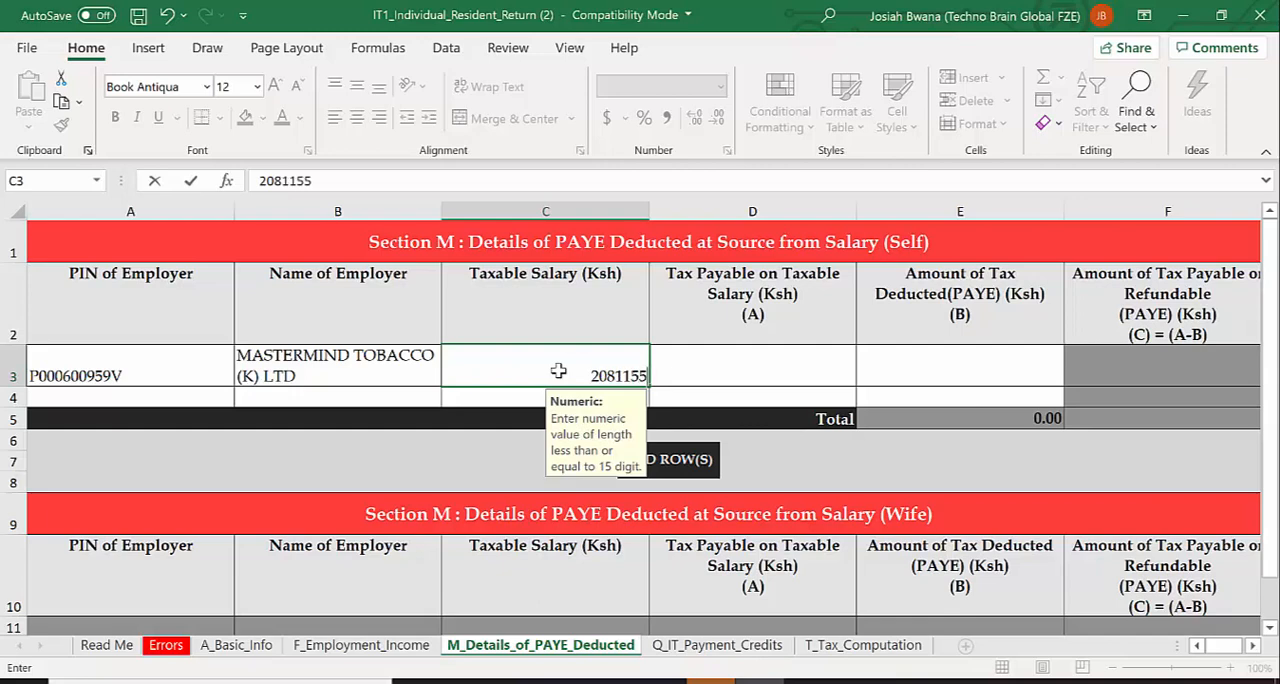
key("BackSpace")
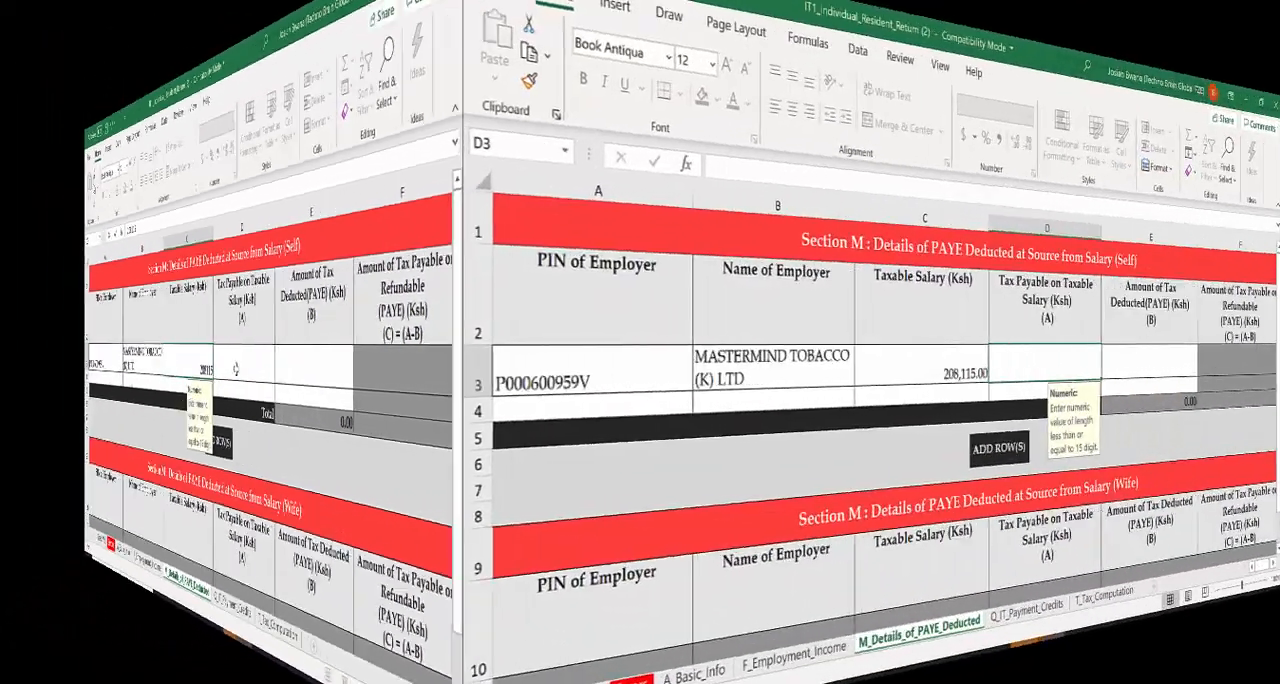
type("25")
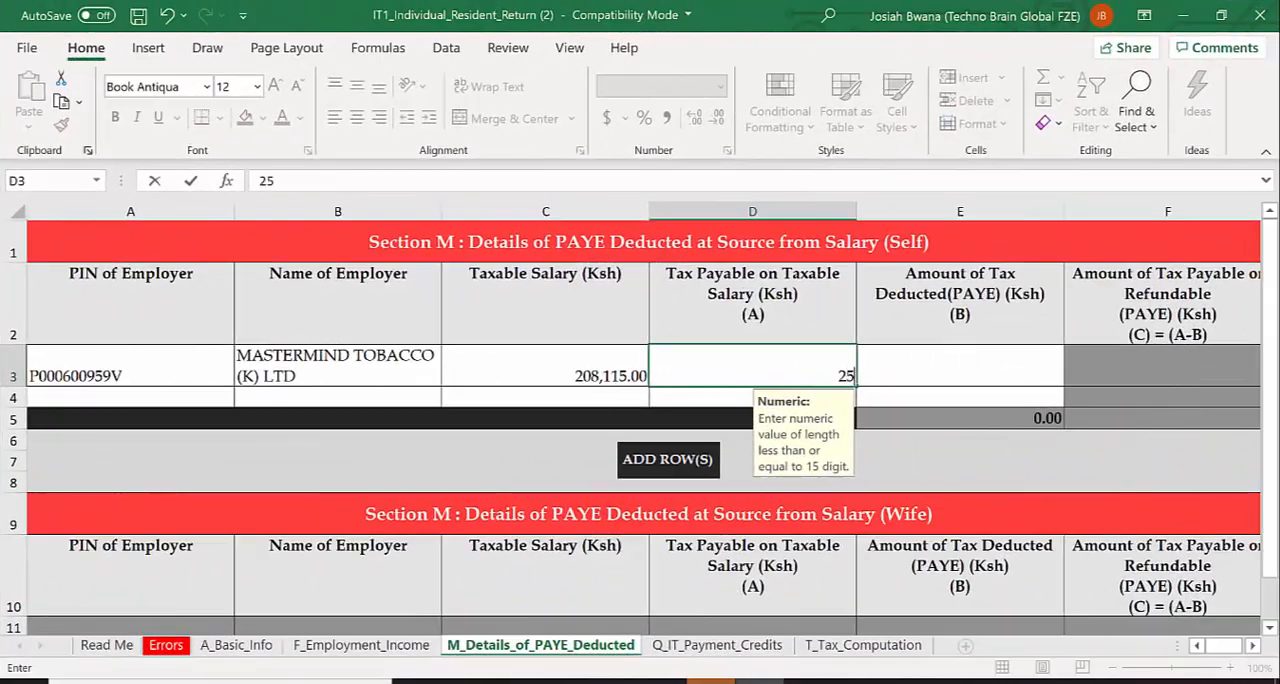
type("167")
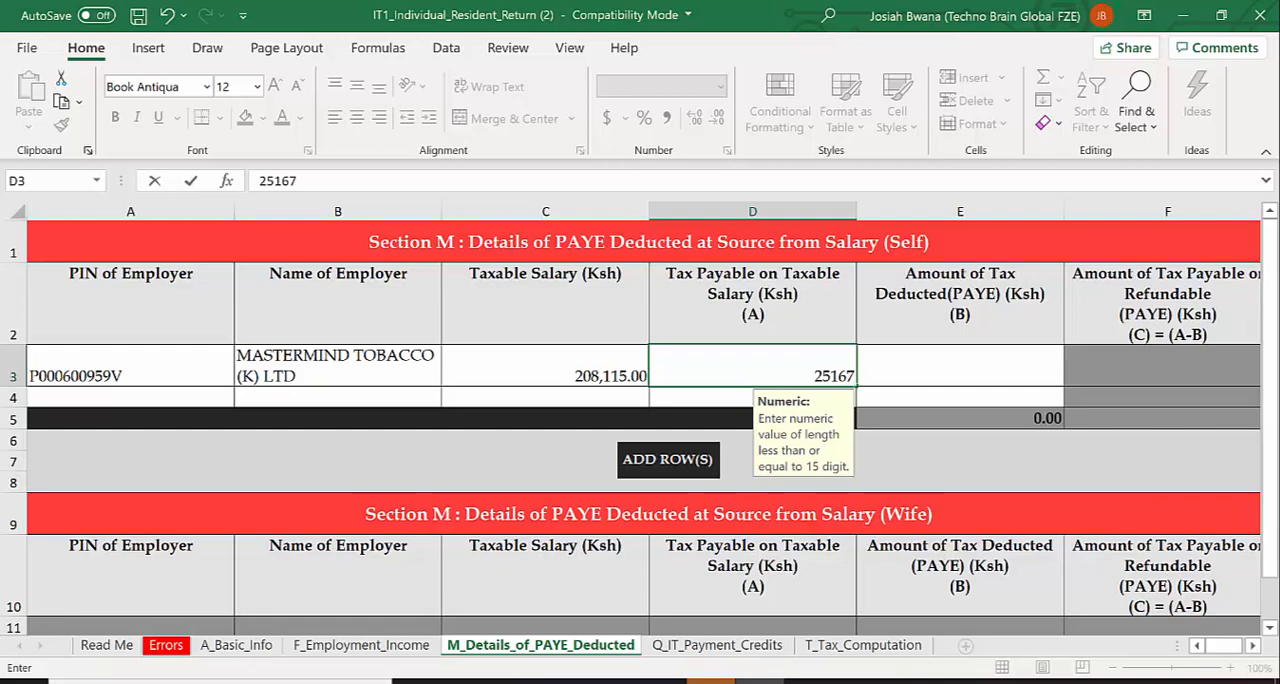
type(".1")
Enter 11223.10 as the amount of tax deducted (PAYE) for the employer in Section M
left_click(909, 381)
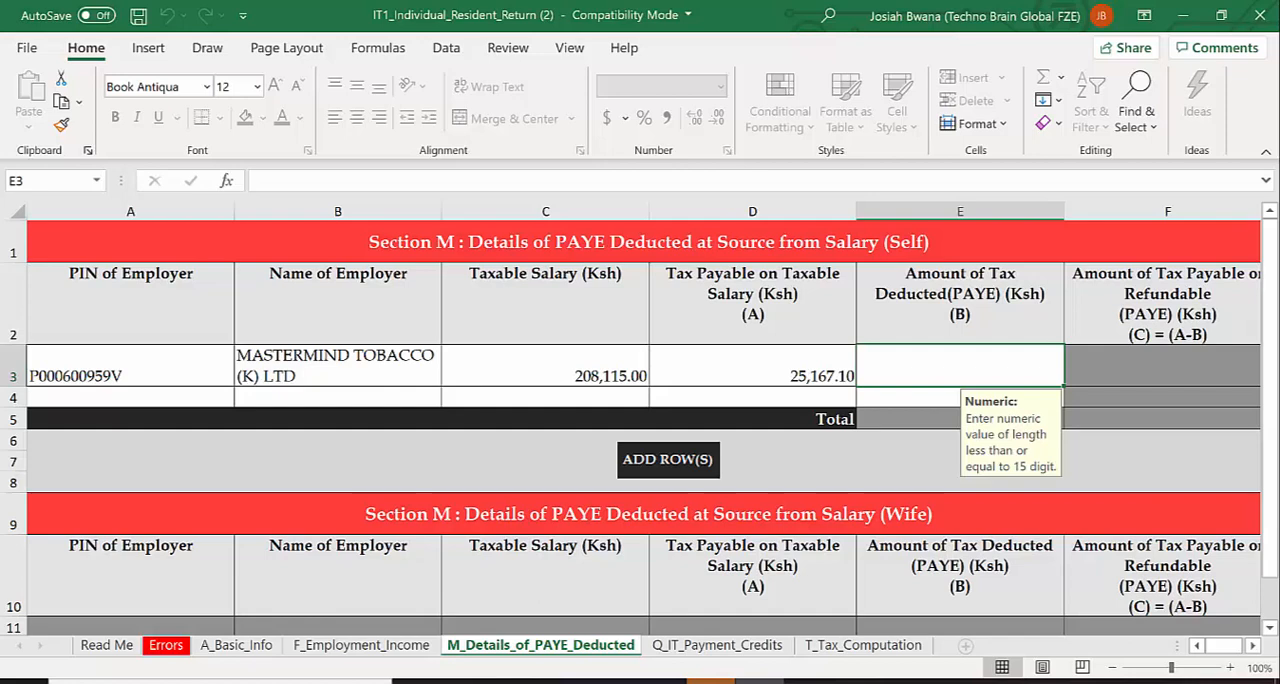
type("11")
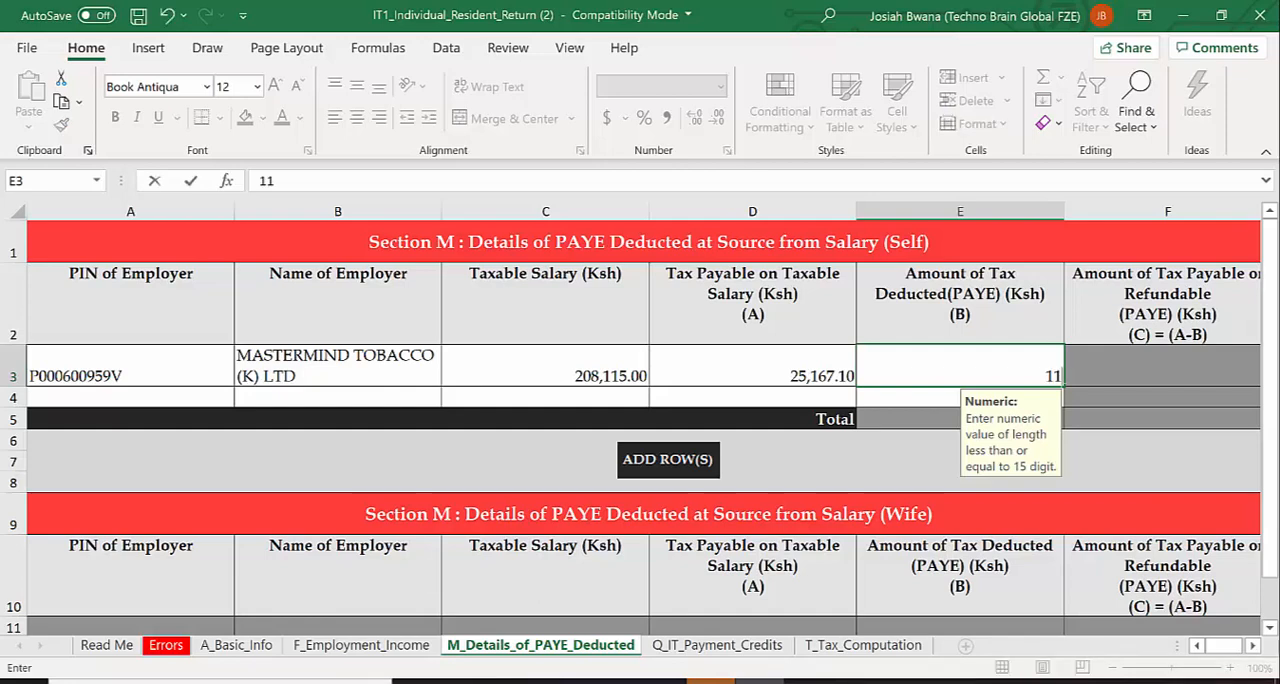
type("223.10")
left_click(1161, 366)
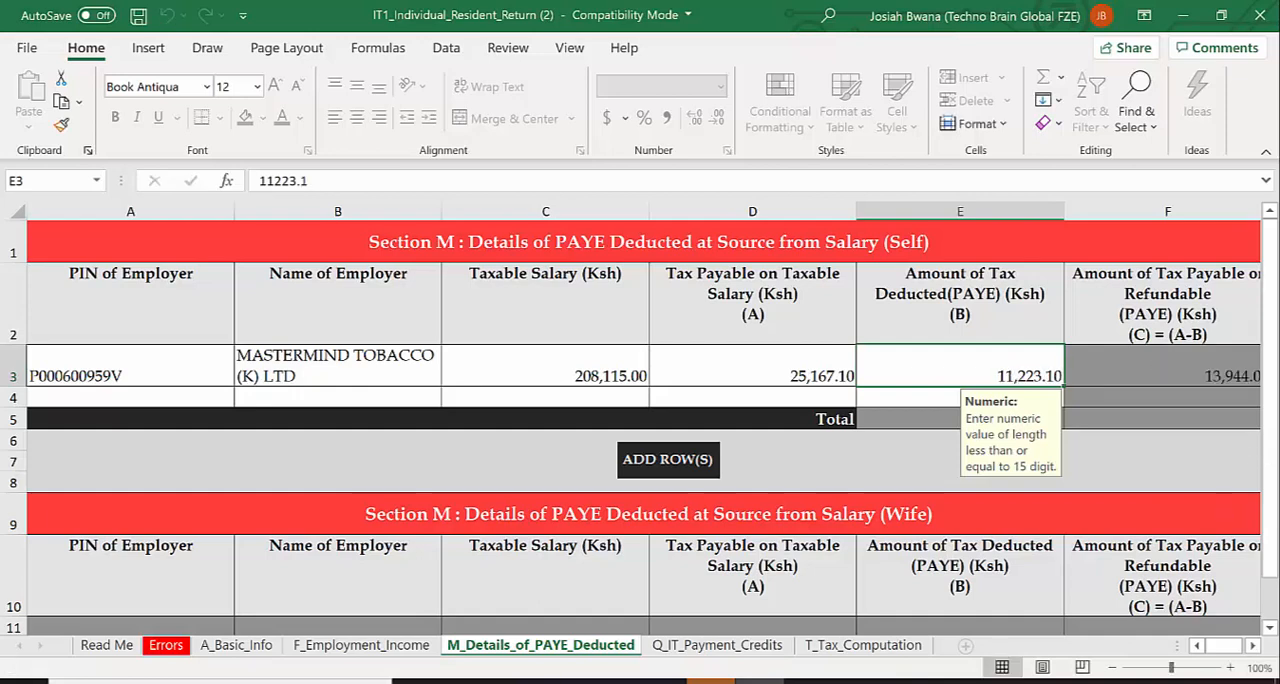
Leave the income tax payment credits blank and set the Defined / Pension Contribution to 9840 in the tax computation section
left_click_drag(1269, 470, 1269, 570)
left_click(751, 590)
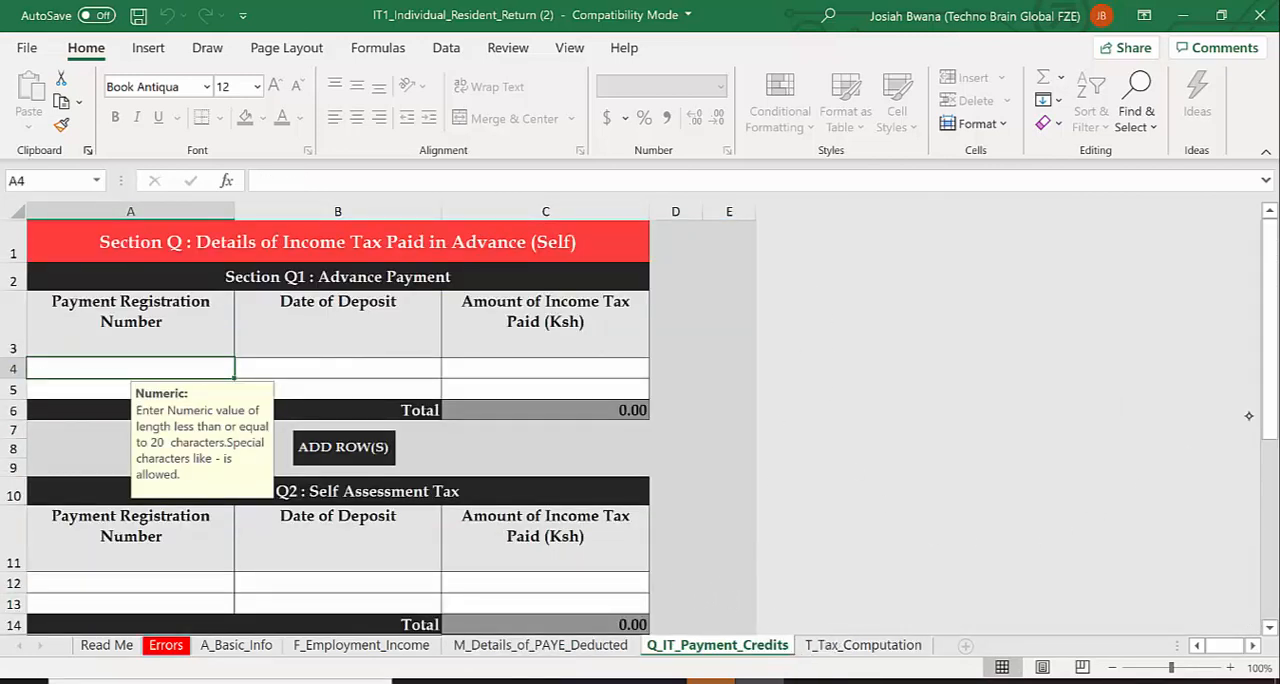
left_click_drag(1268, 418, 1252, 592)
left_click(430, 612)
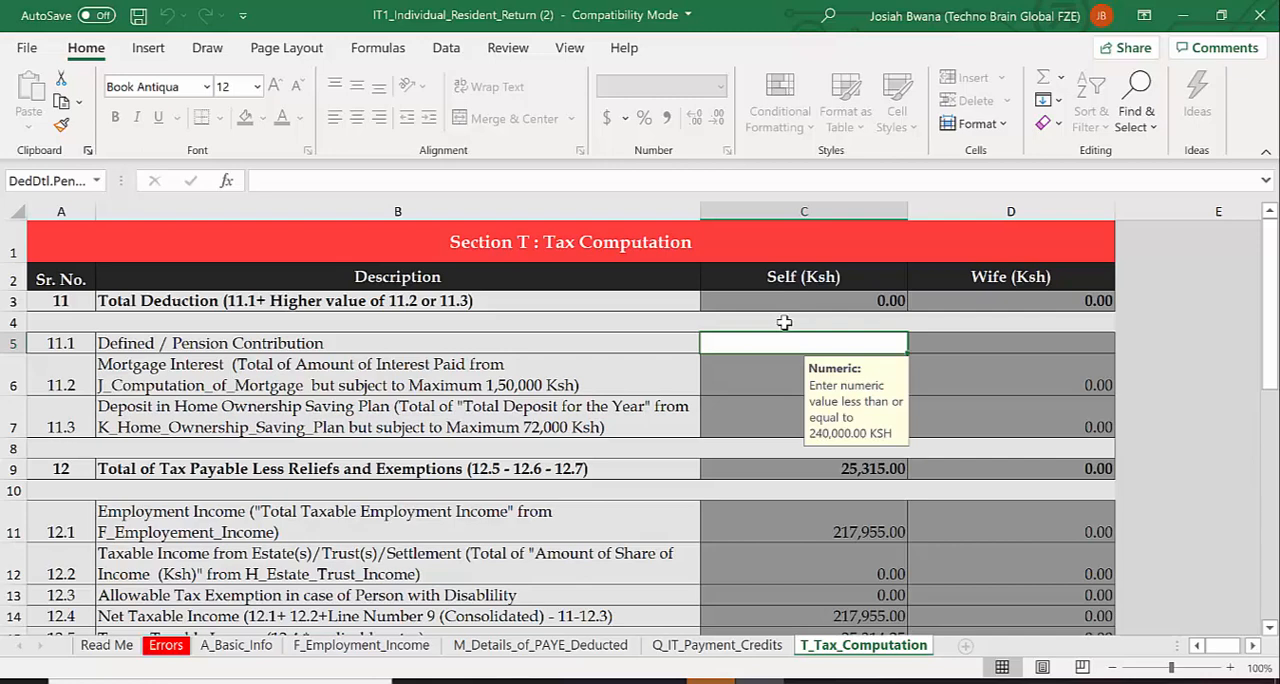
type("9840")
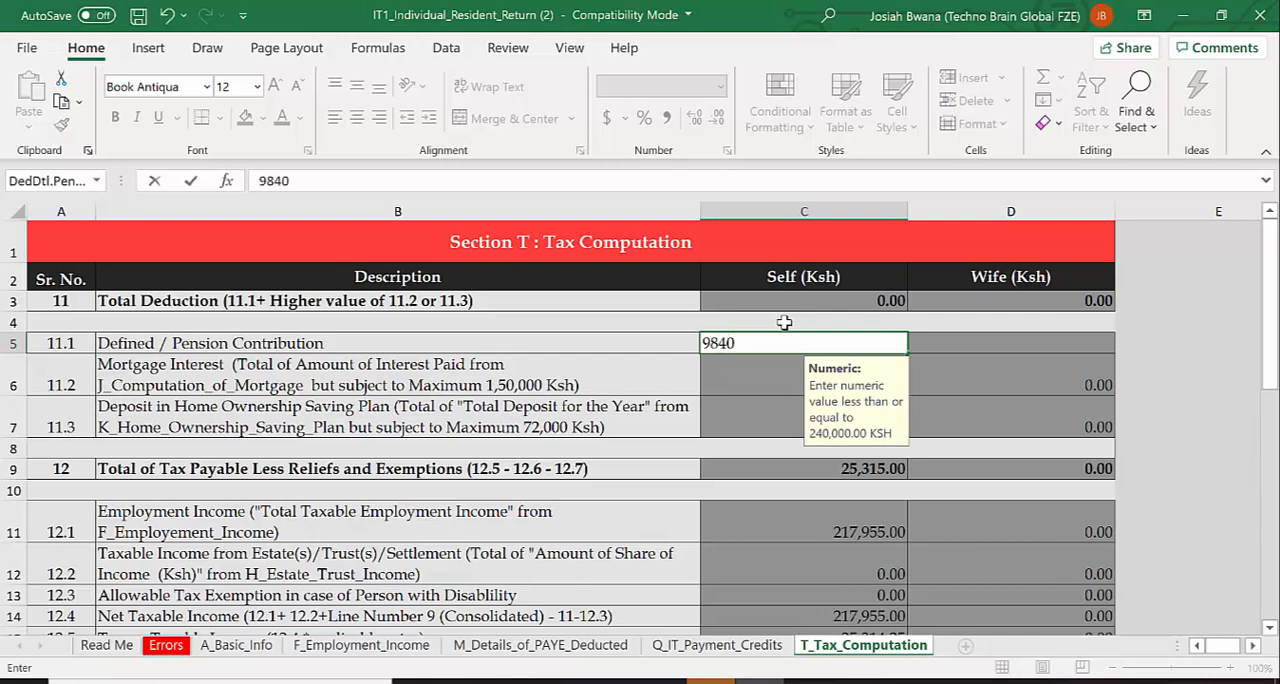
key("Return")
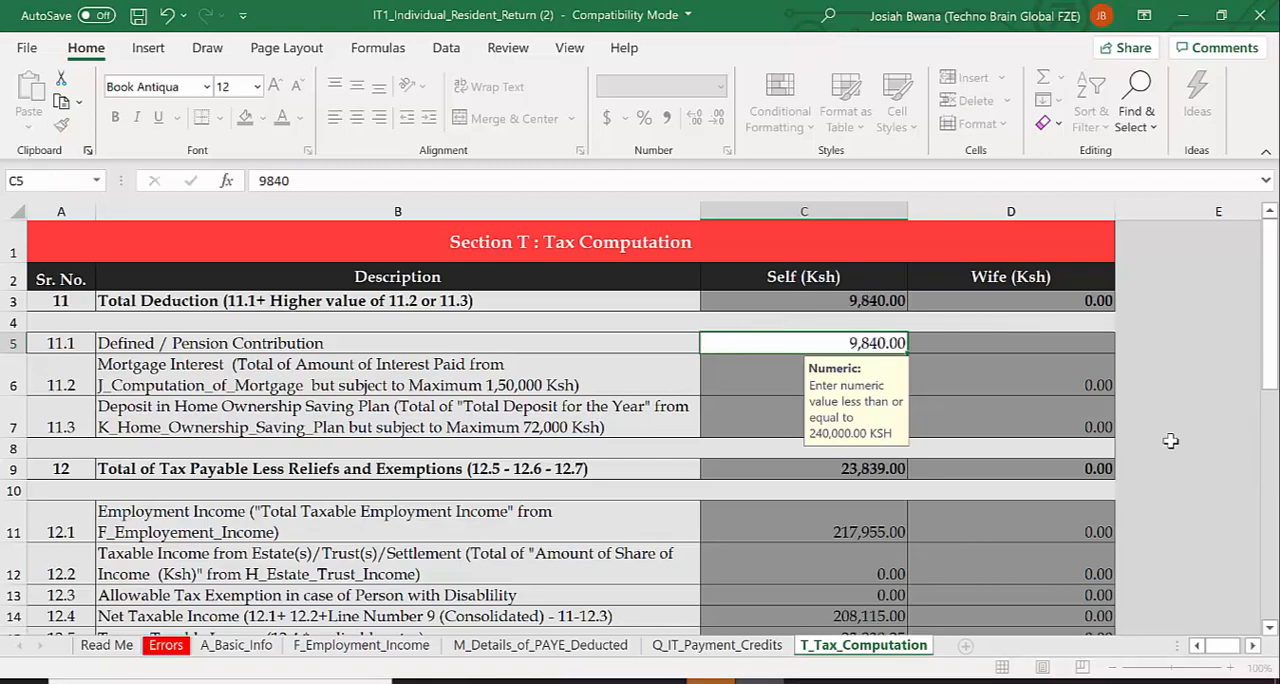
Set Personal Relief (12.6) for Self to 13944 in the tax computation section
left_click(1269, 627)
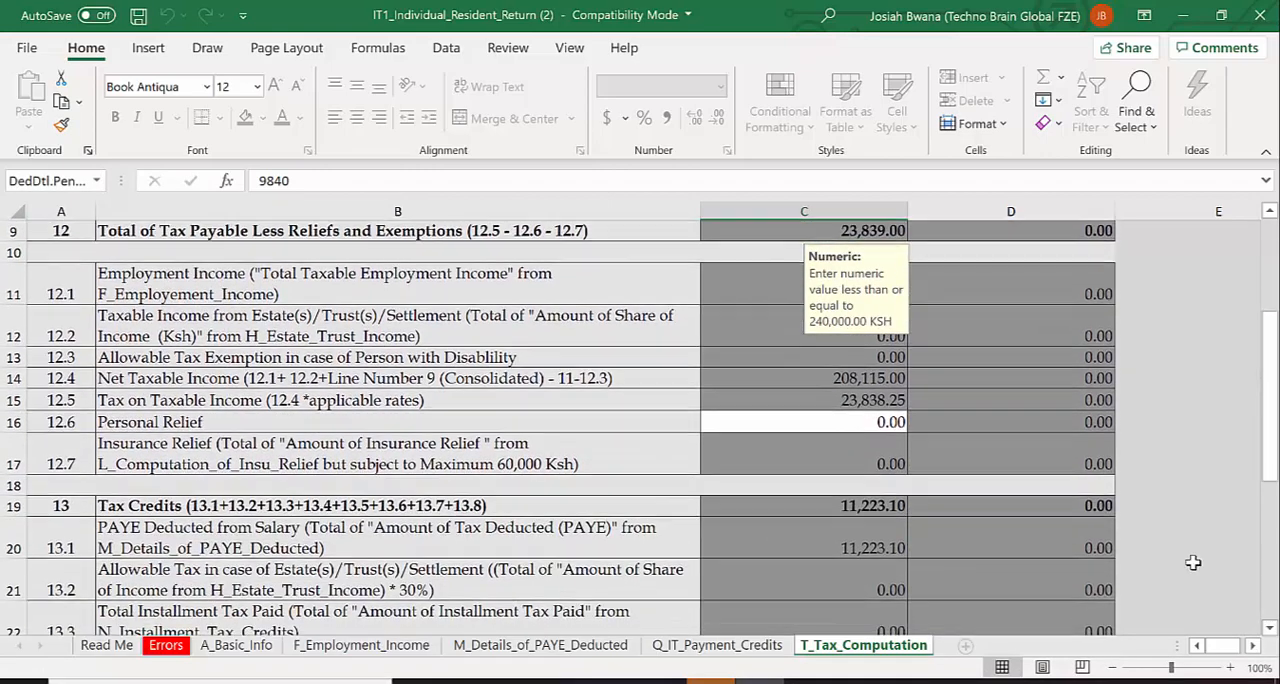
left_click(774, 416)
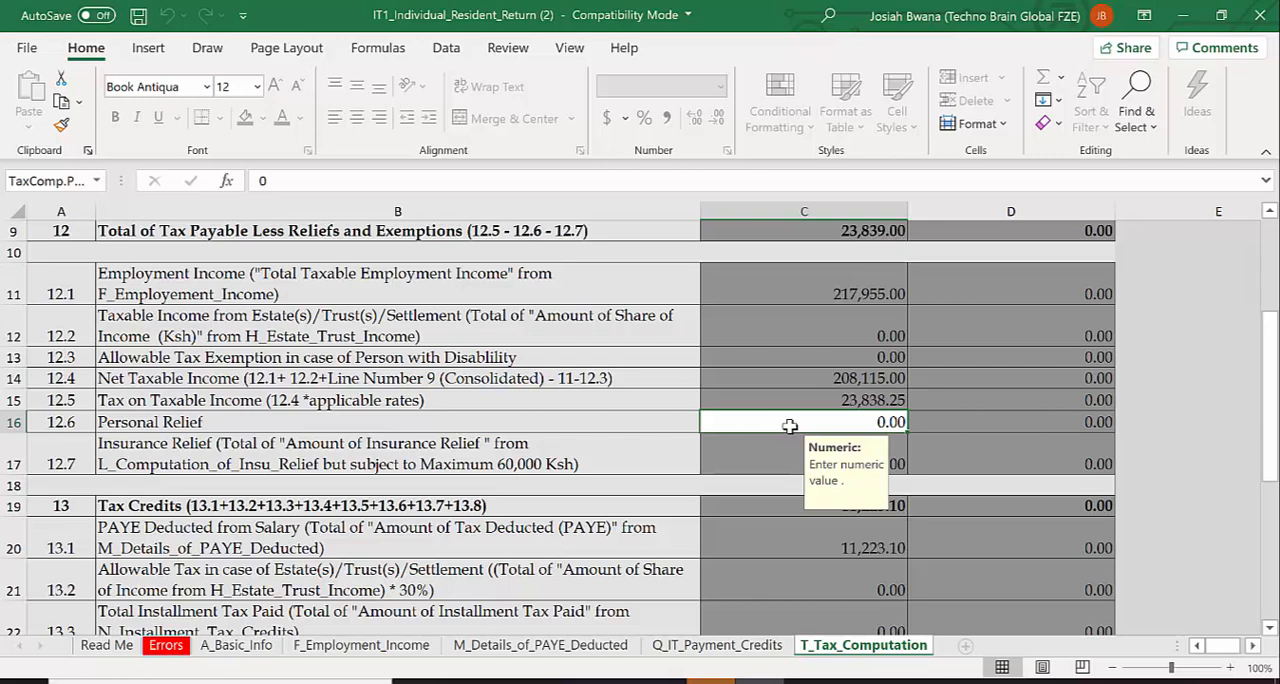
type("1")
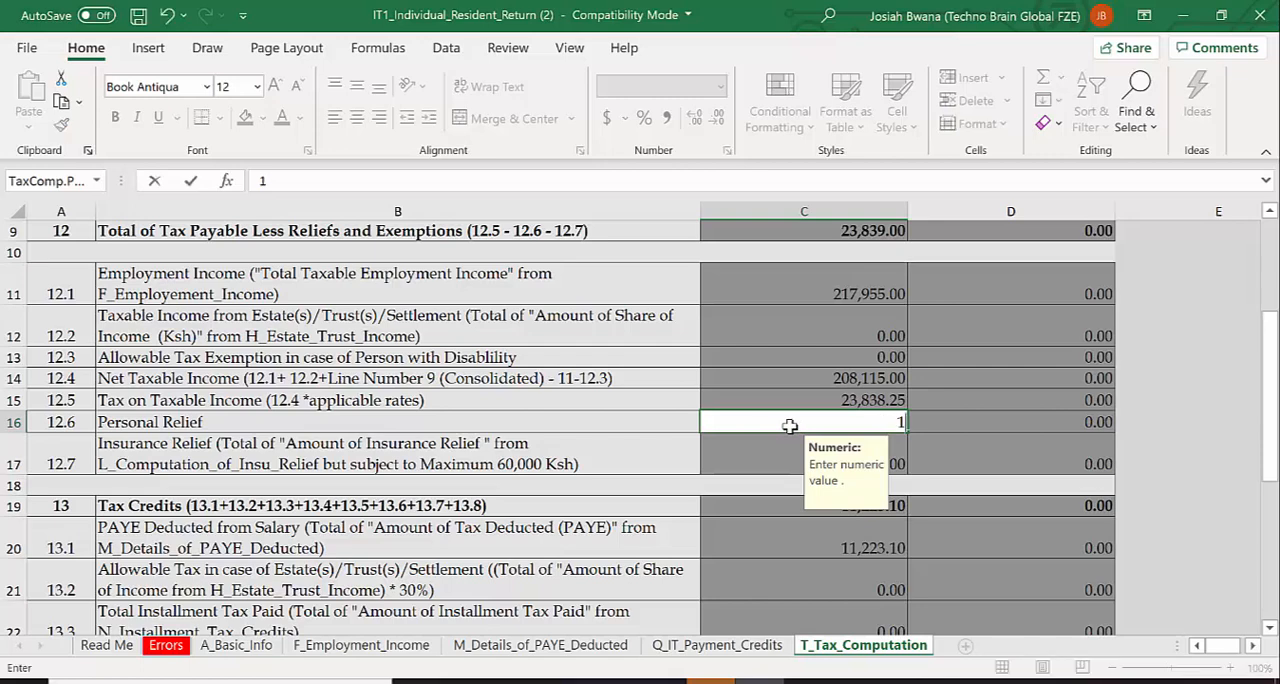
type("3944")
left_click(1080, 507)
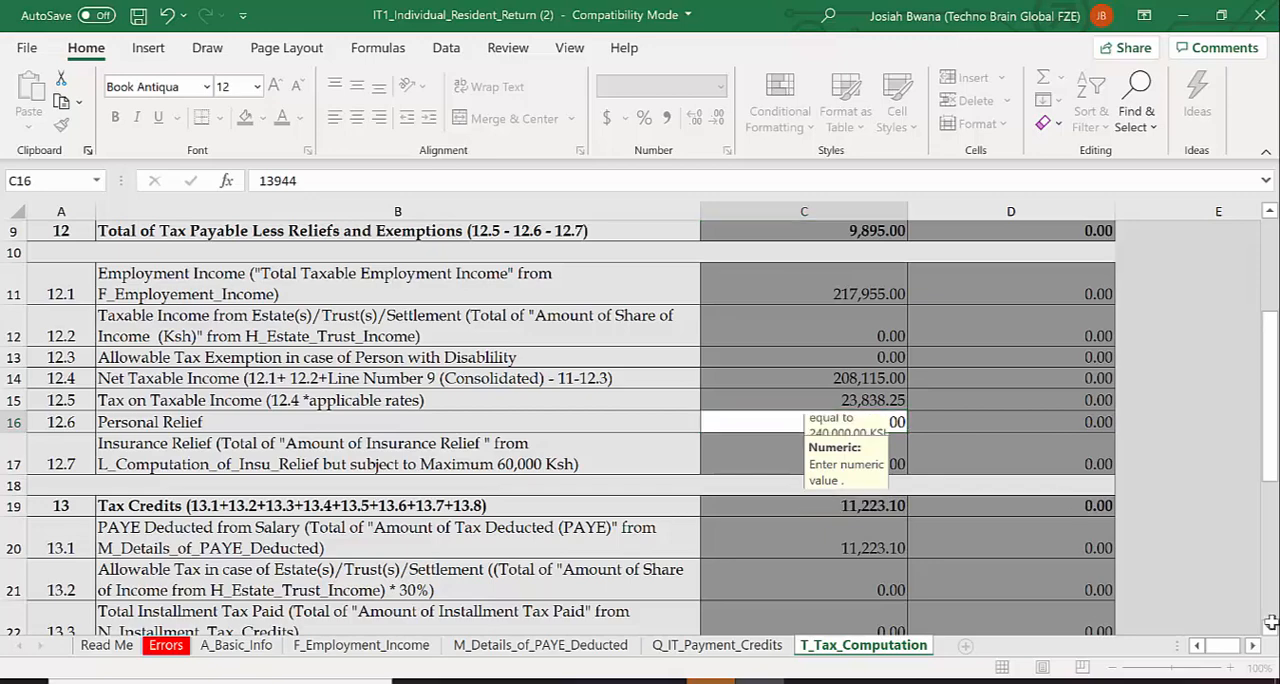
Examine the remaining tax credits, the tax due or refund line, and the total tax payable in Section T
scroll(1040, 520, "down", 5)
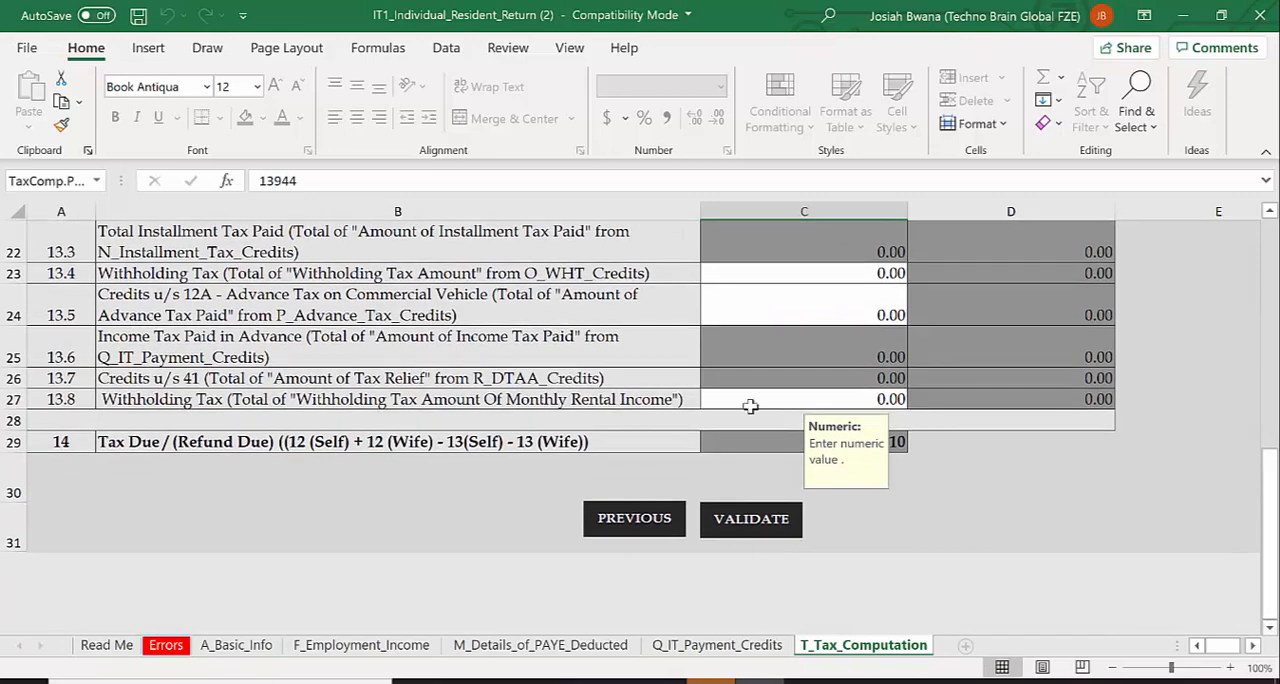
left_click(734, 288)
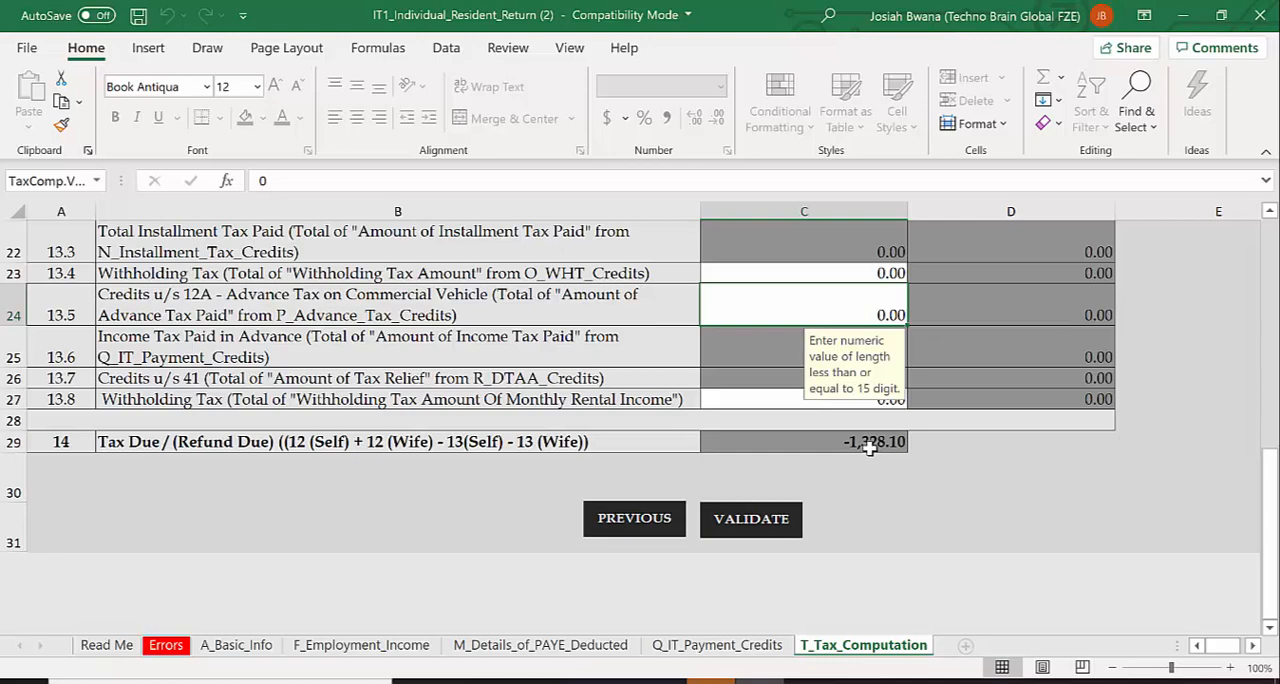
scroll(868, 447, "up", 1)
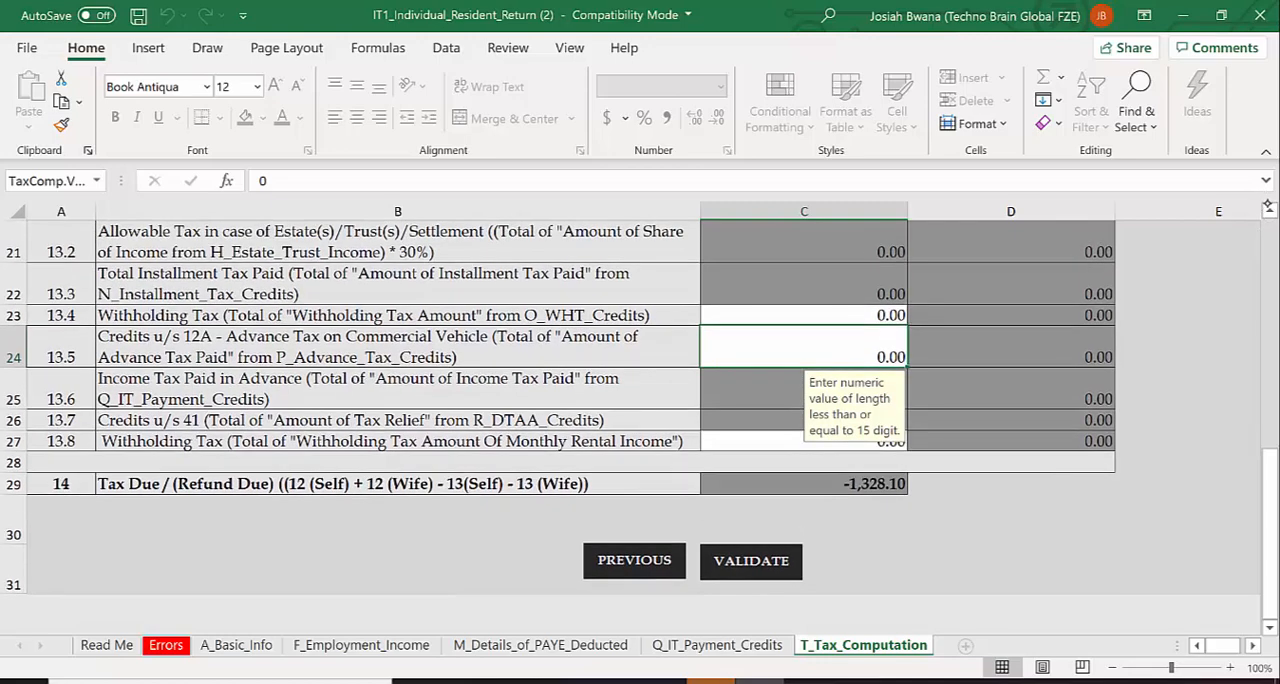
scroll(860, 490, "up", 6)
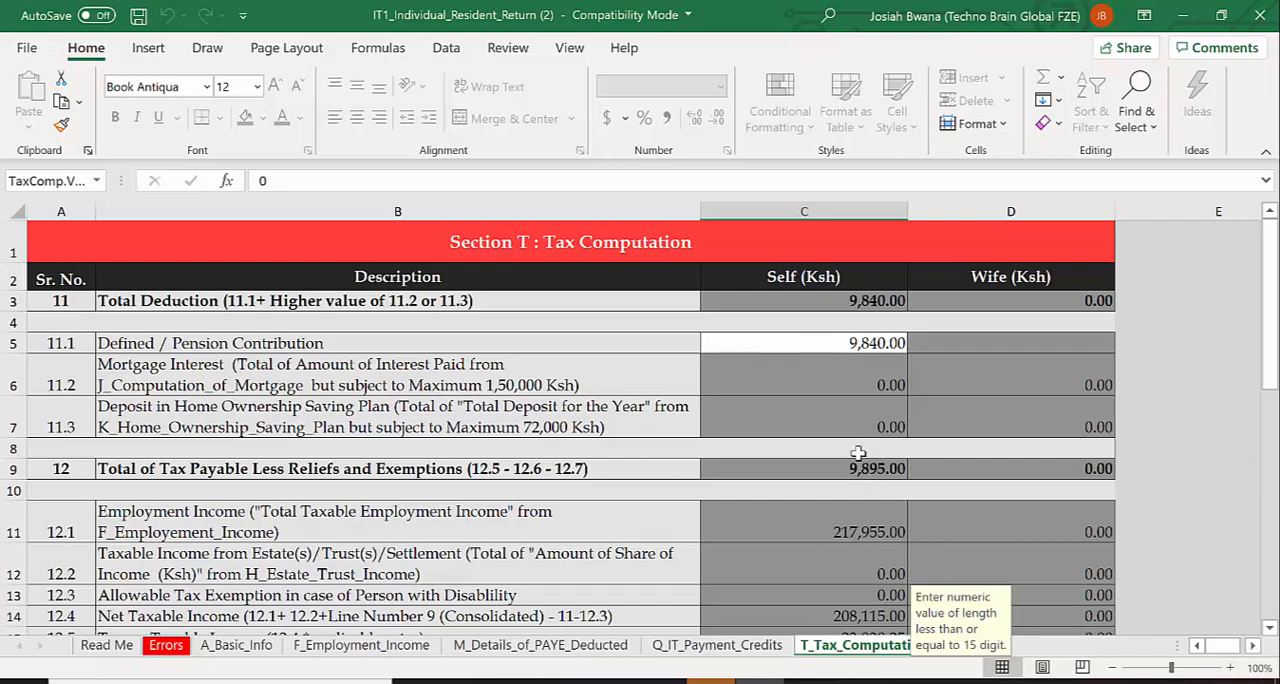
scroll(1268, 615, "down", 6)
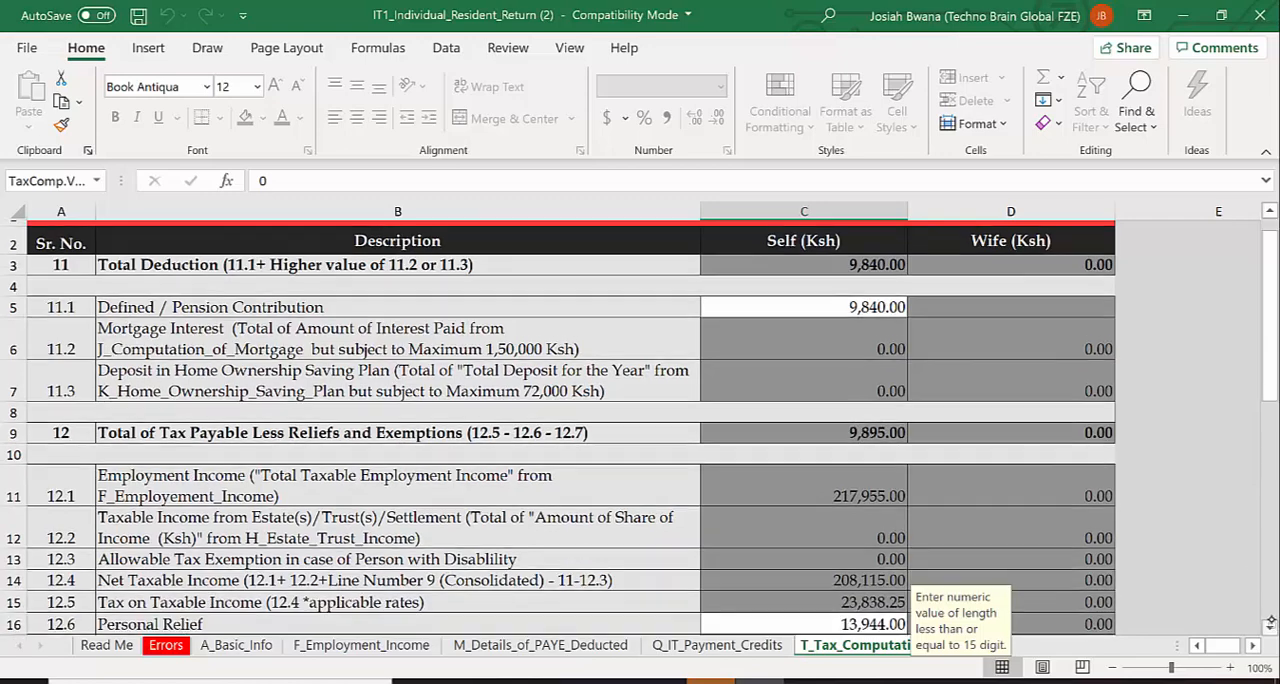
Change the employer's amount of tax deducted (PAYE) in Section M to 9895
scroll(1270, 612, "down", 1)
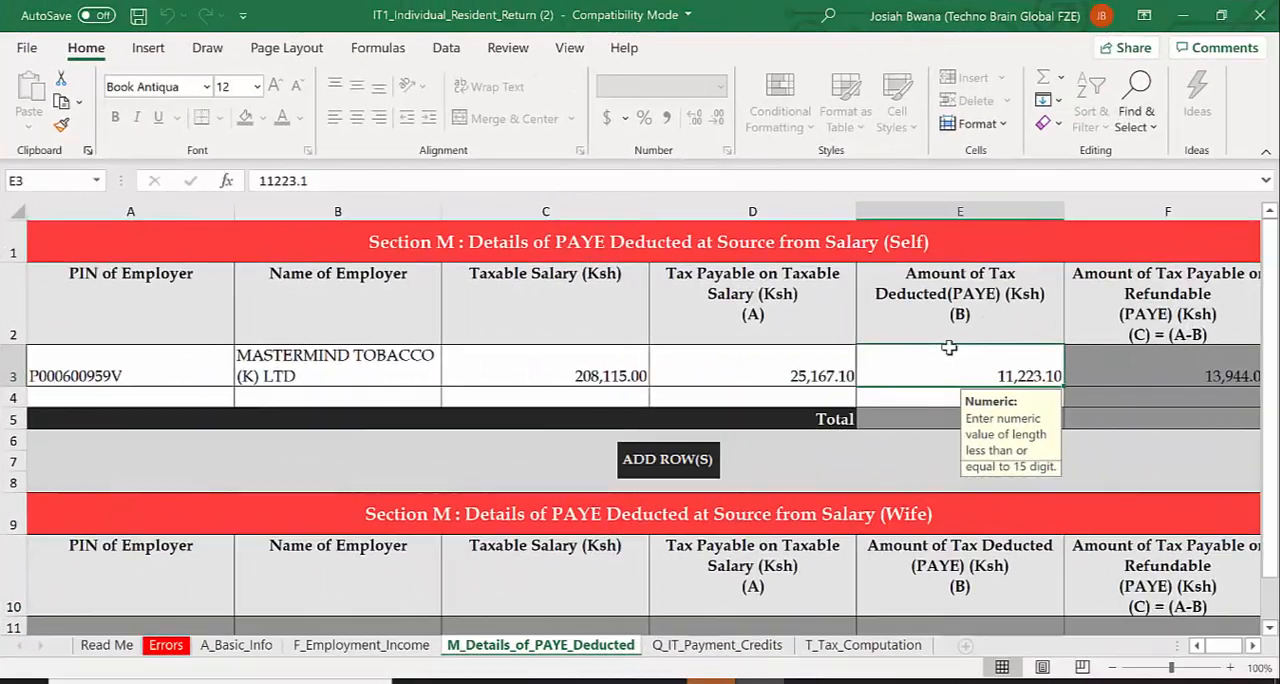
type("9")
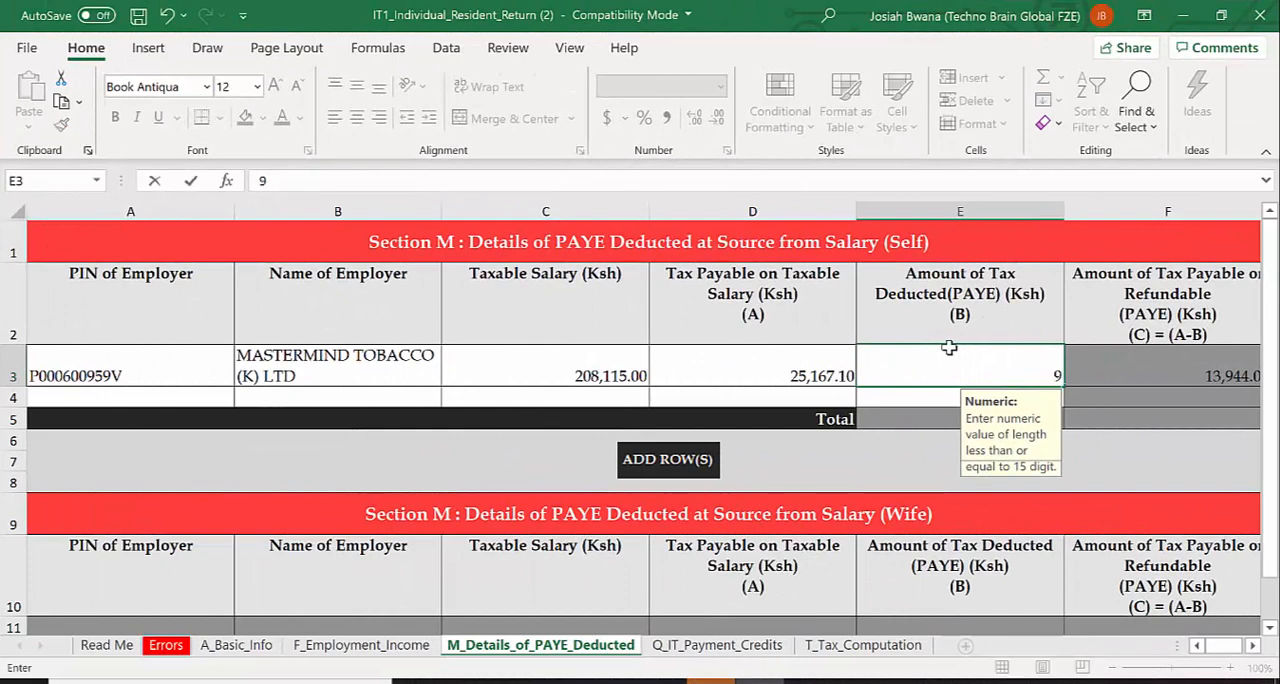
type("895")
left_click(1153, 447)
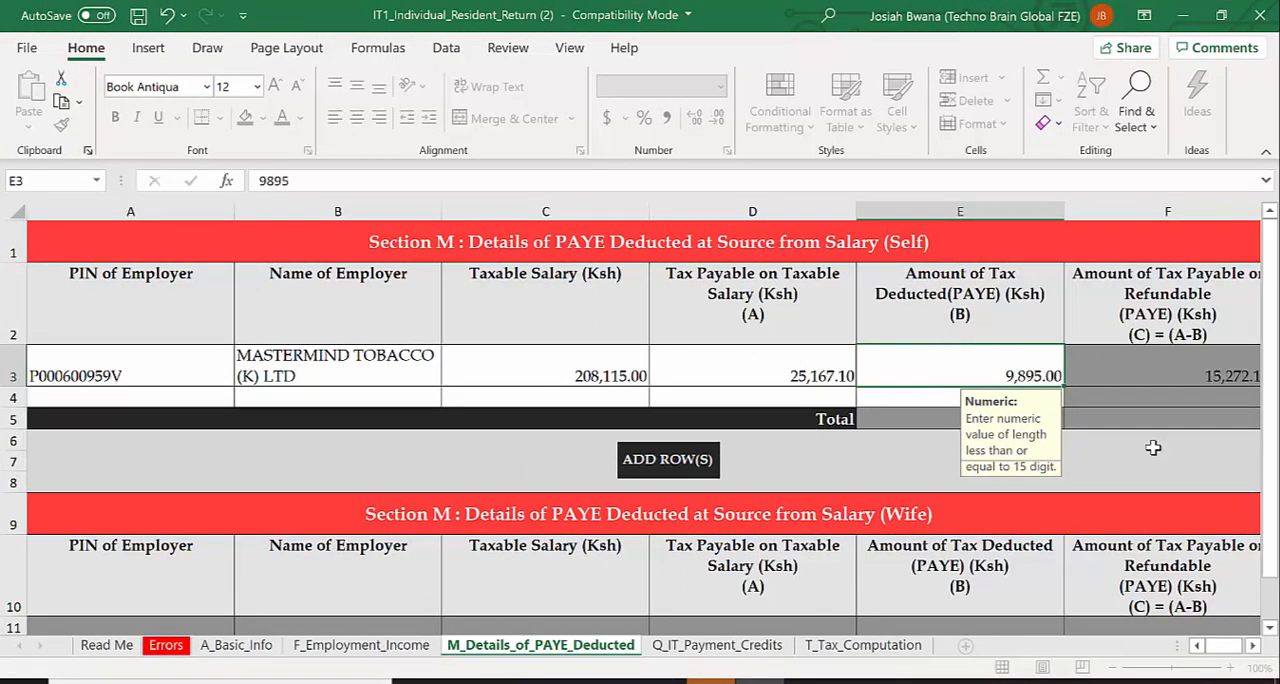
Check the tax computation through to the Tax Due / (Refund Due) line and validate the return
left_click(903, 645)
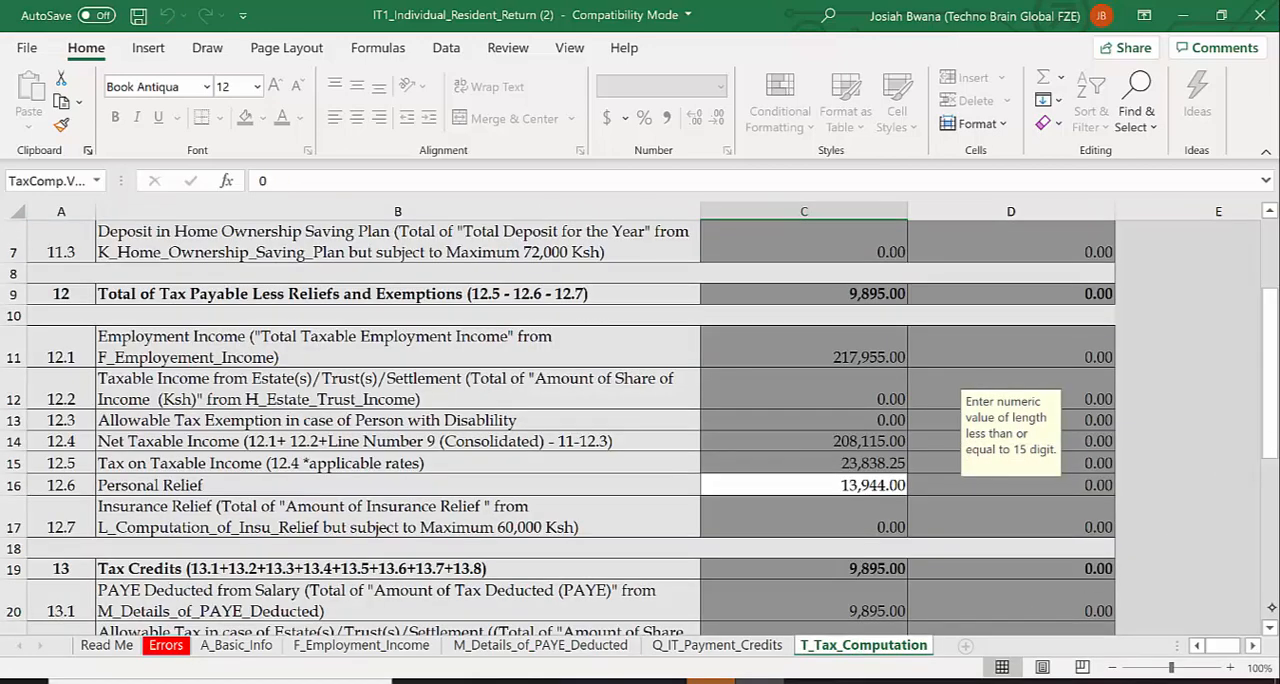
left_click(1271, 580)
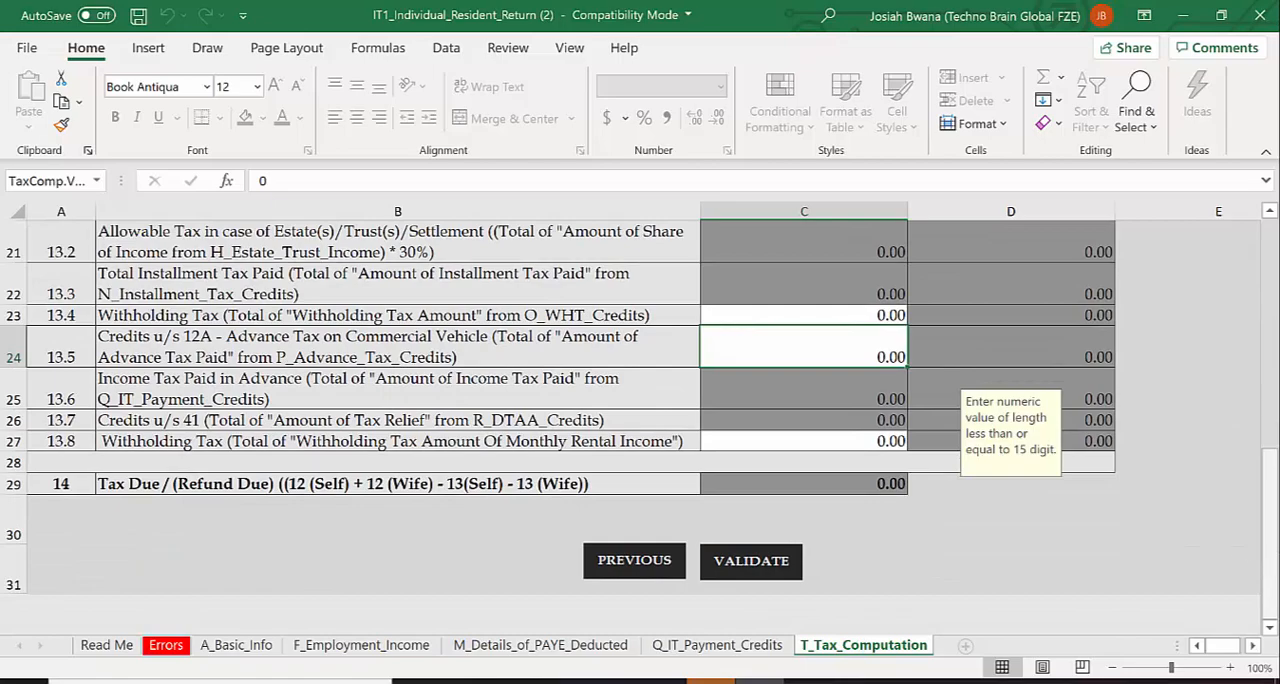
left_click_drag(1268, 480, 1271, 241)
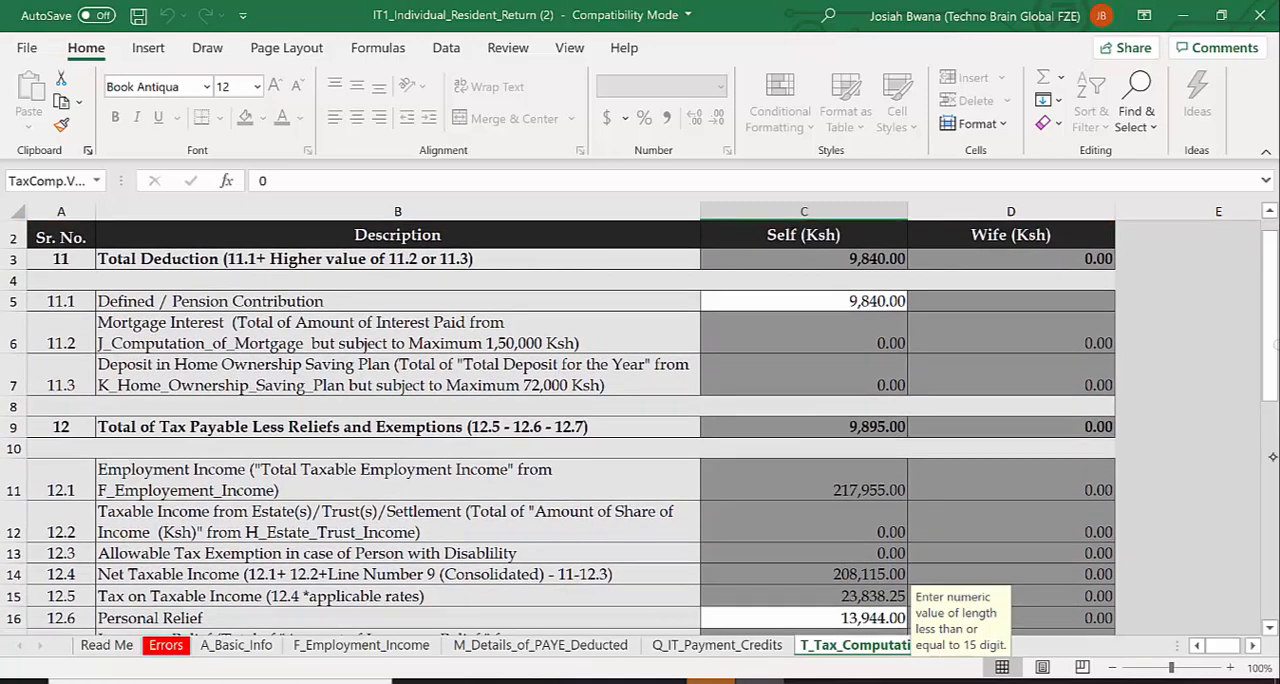
left_click(1269, 590)
left_click(1271, 600)
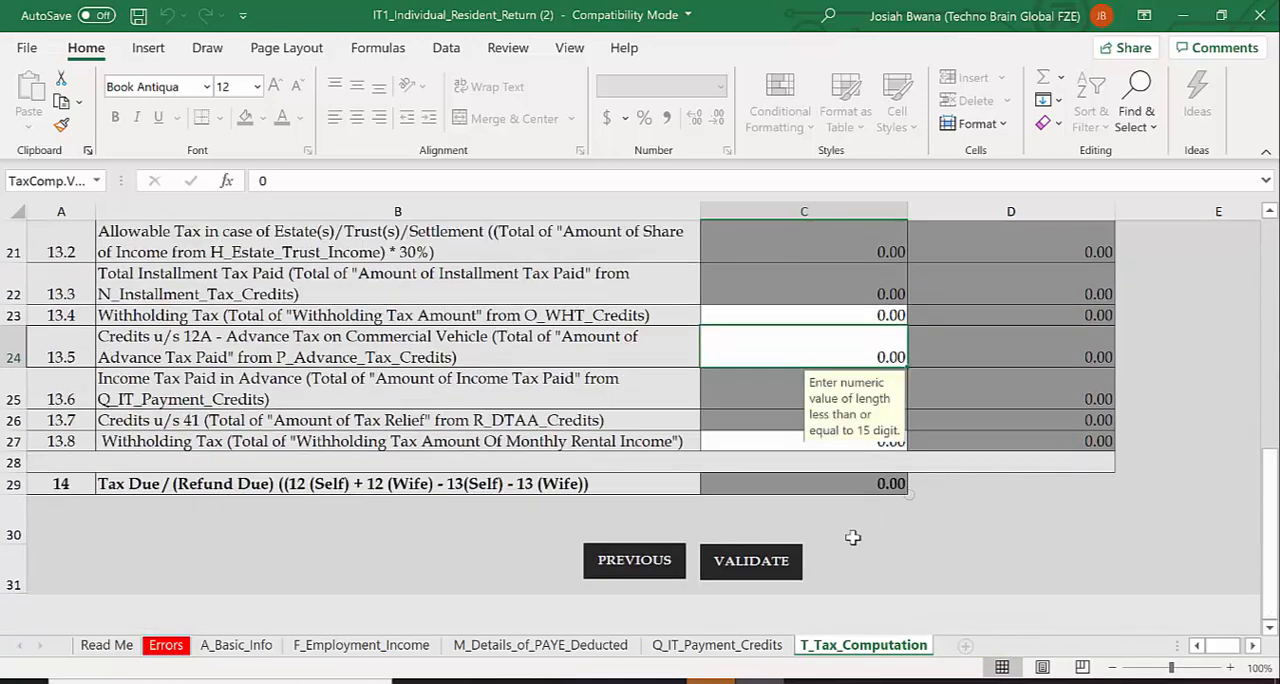
left_click(755, 560)
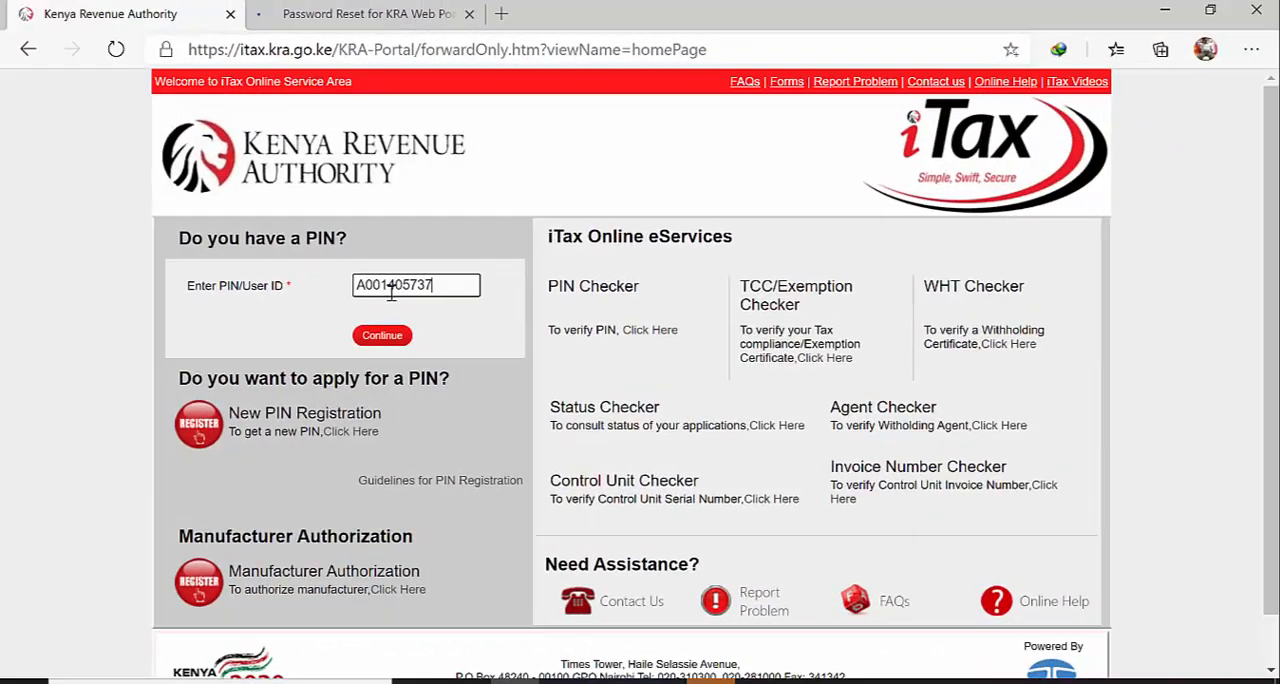
Log in to the KRA iTax portal in the browser with the taxpayer's PIN, account password and security stamp answer
type("Q")
left_click(378, 337)
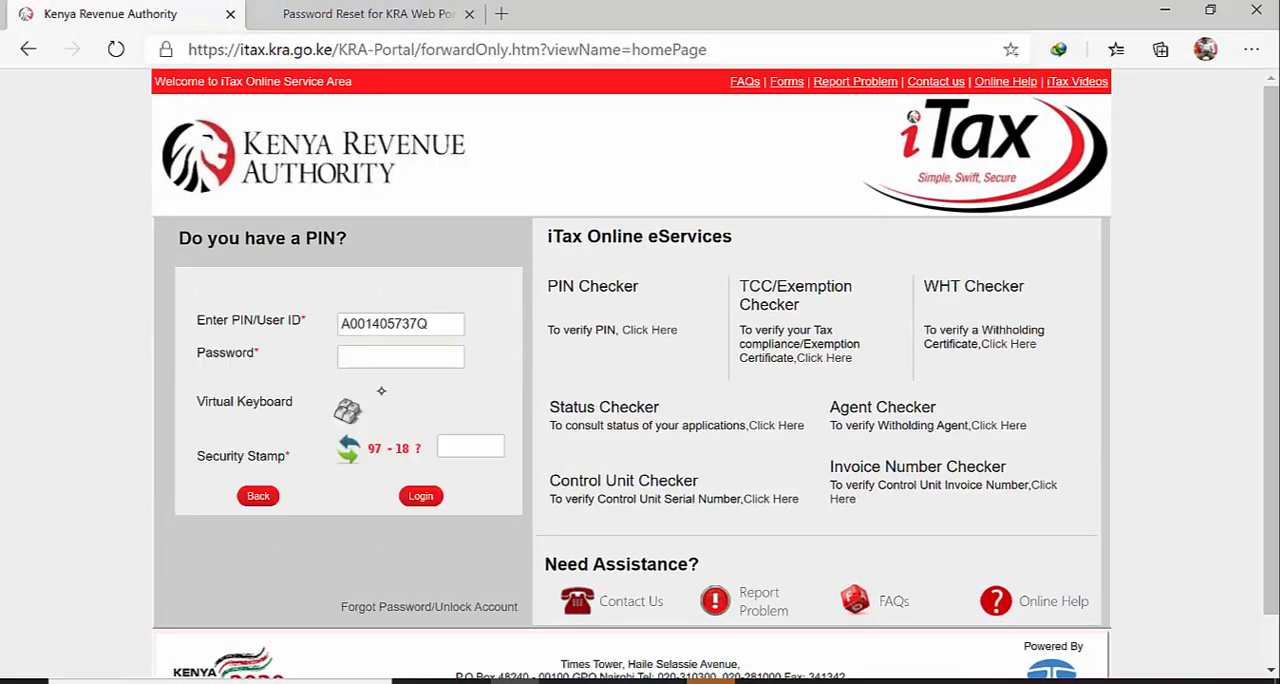
left_click(383, 357)
type("*******")
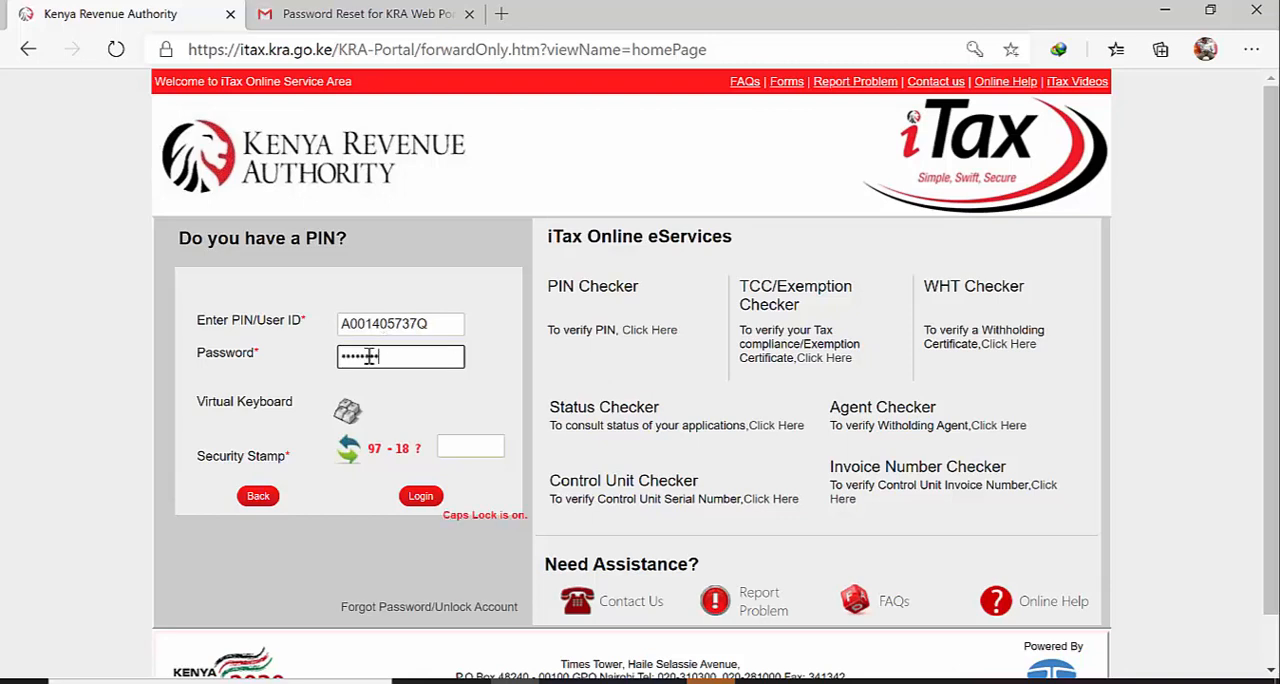
left_click(456, 446)
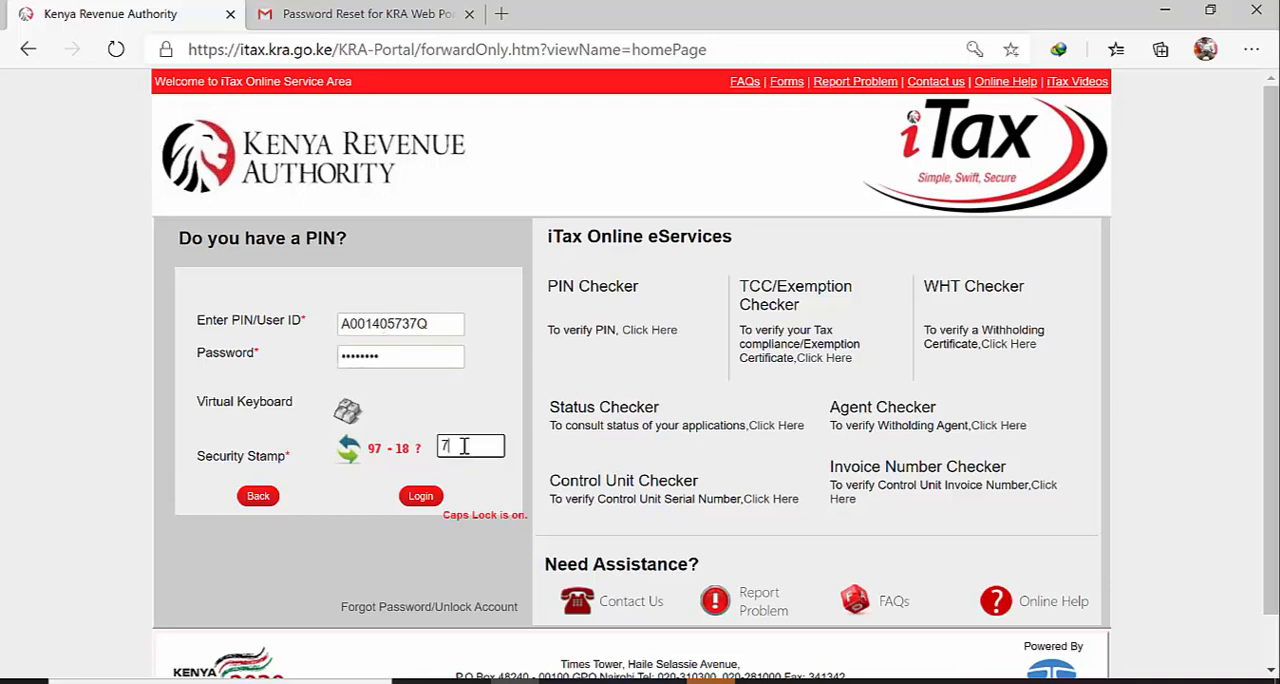
left_click(414, 498)
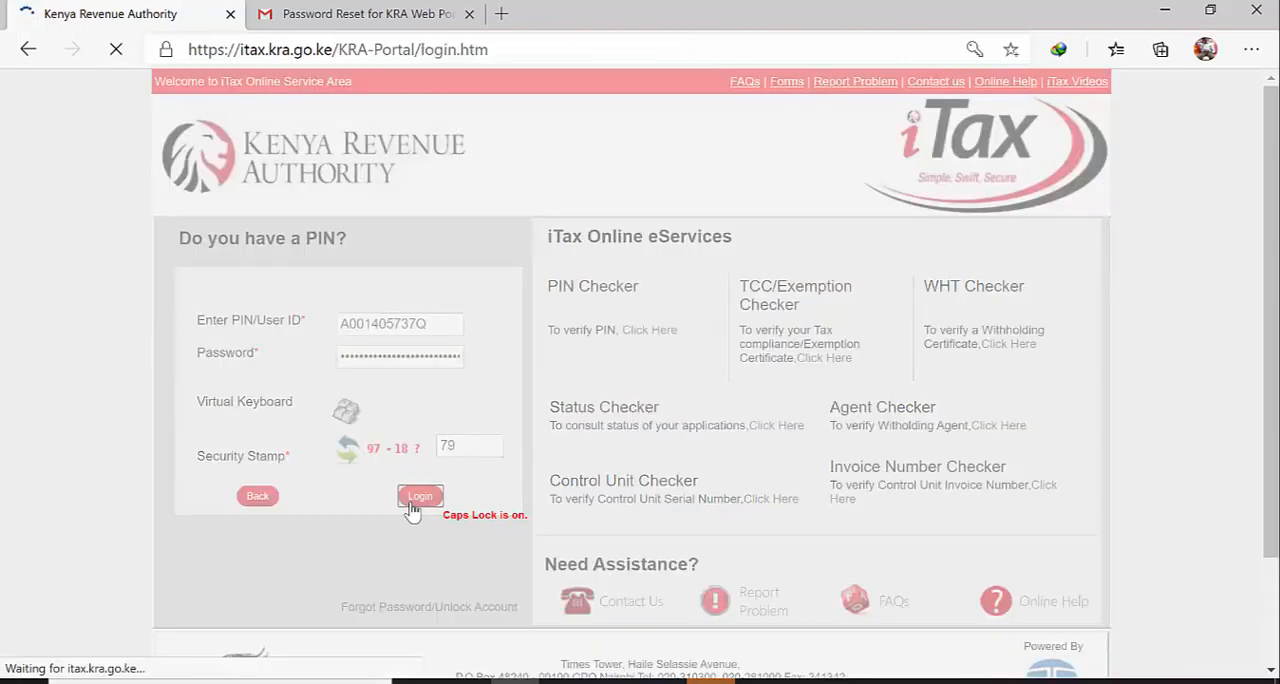
Start filing a return for Self under the Income Tax - Resident Individual obligation and proceed to its form
mouse_move(352, 252)
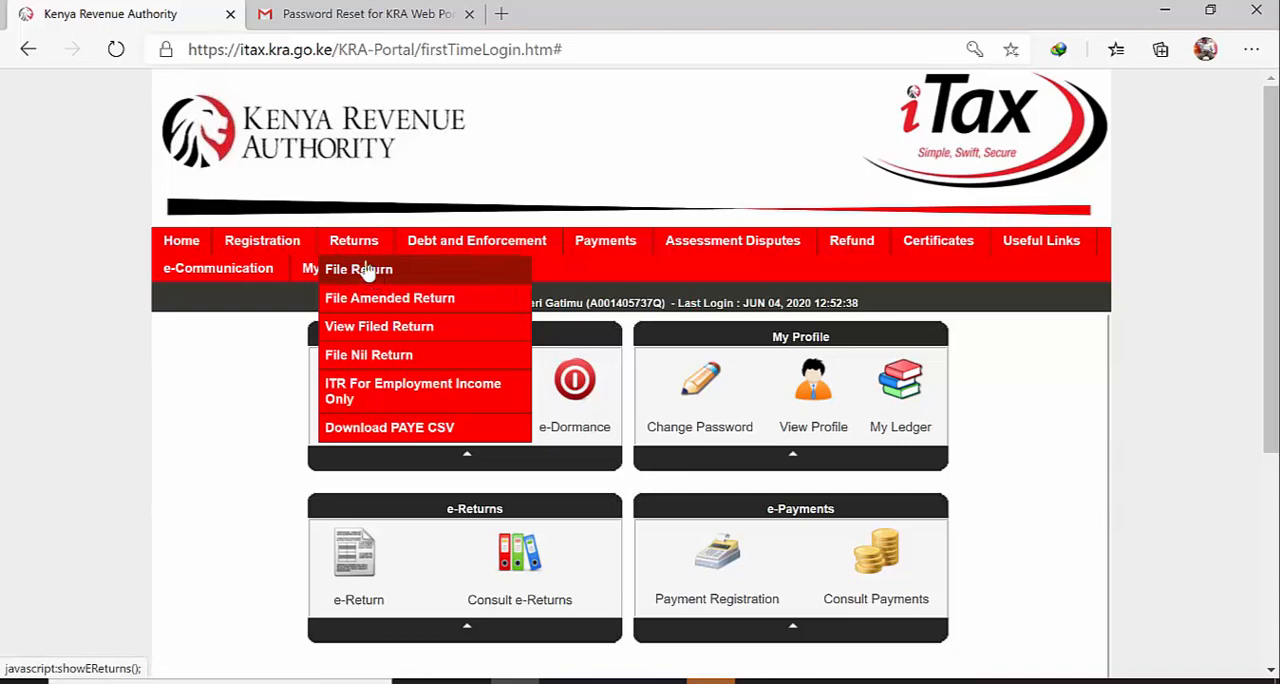
left_click(368, 272)
left_click(600, 474)
left_click(610, 532)
left_click(655, 516)
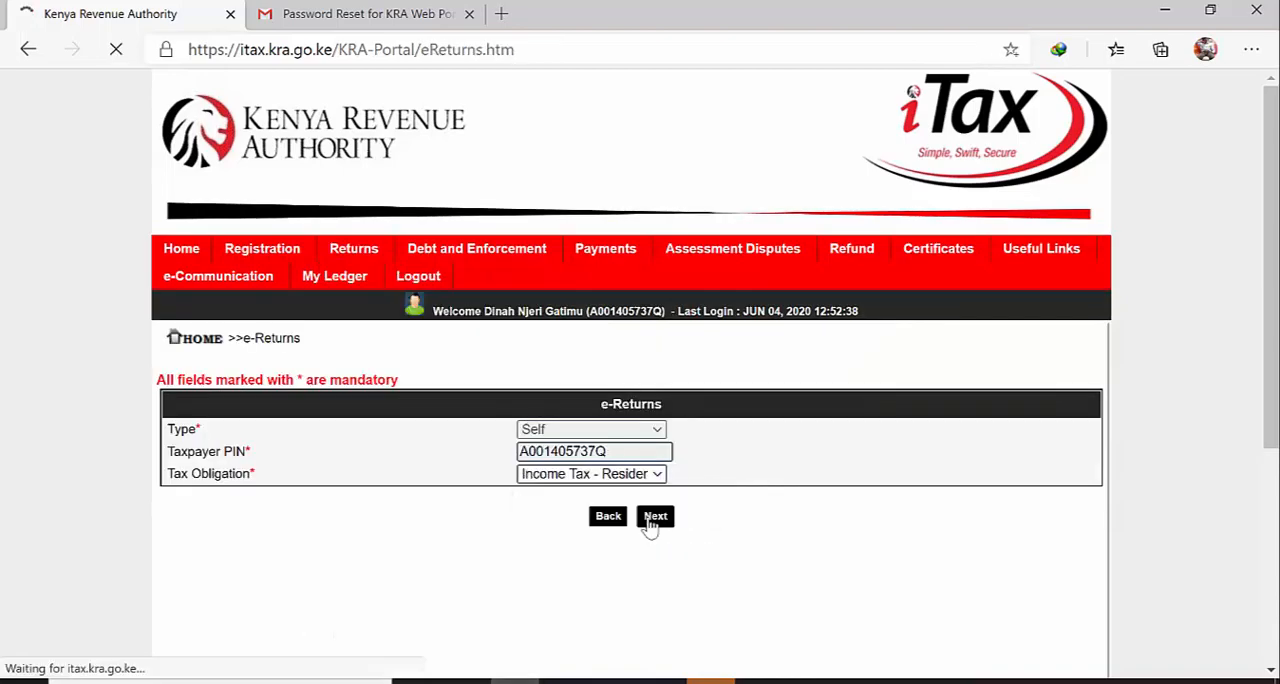
Submit the original return for 01/01/2019 to 31/12/2019 with the 04-06-2020 ITR zip file uploaded and the terms and conditions accepted
scroll(372, 340, "down", 3)
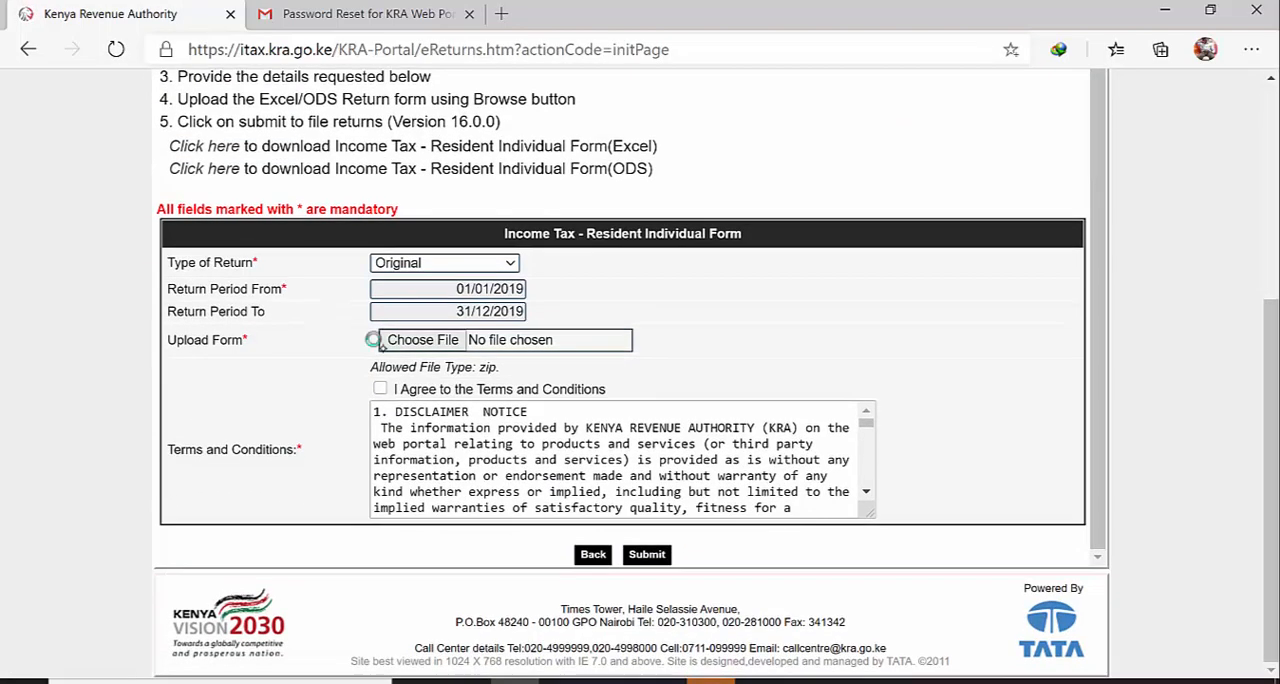
left_click(380, 340)
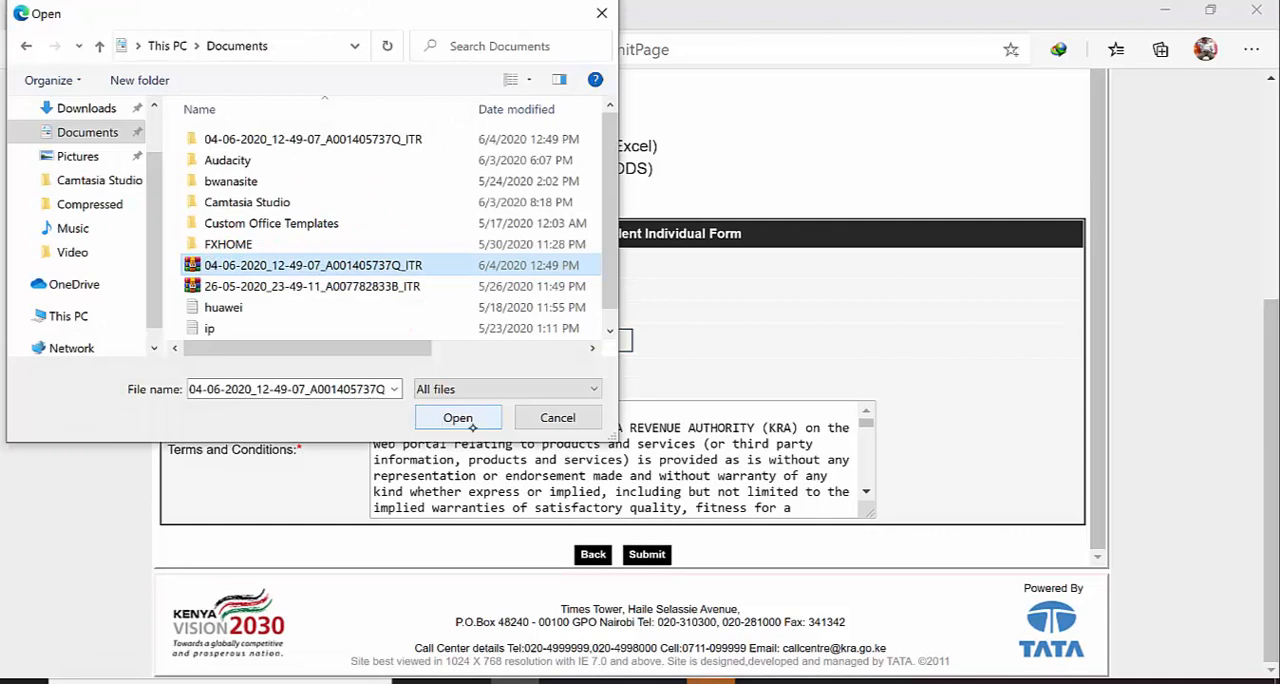
left_click(458, 418)
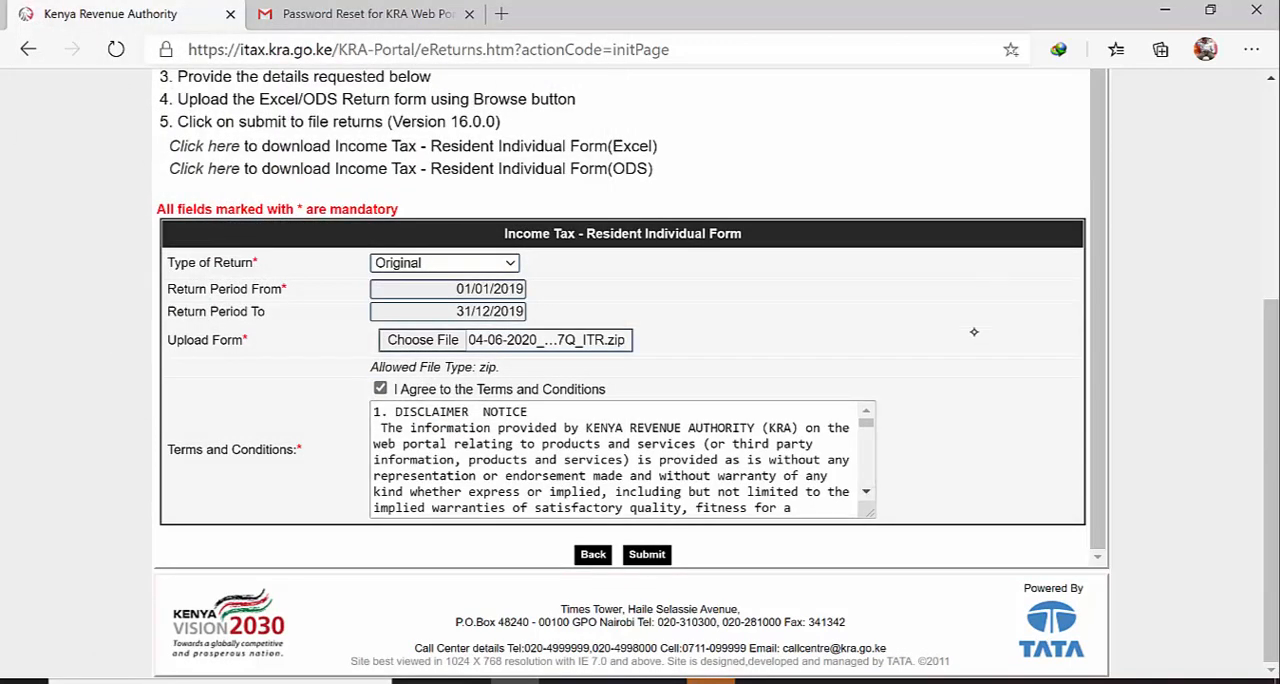
left_click(647, 555)
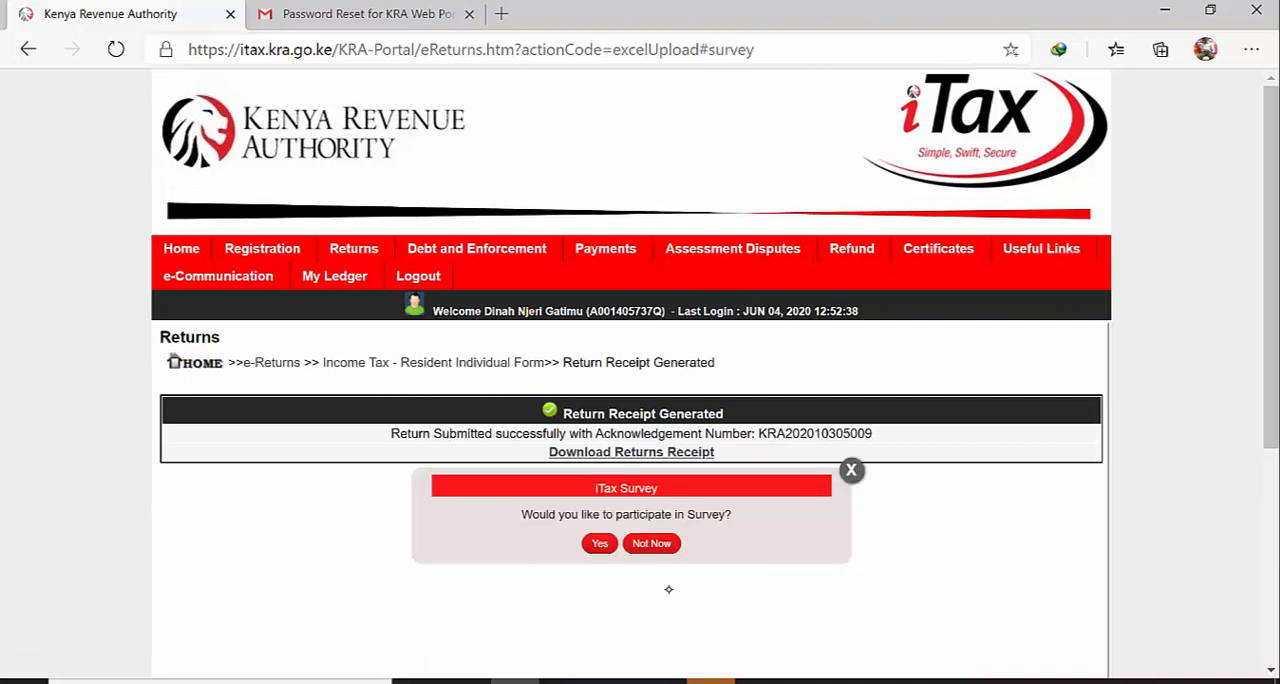
Dismiss the iTax survey prompt and download the returns receipt
left_click(851, 464)
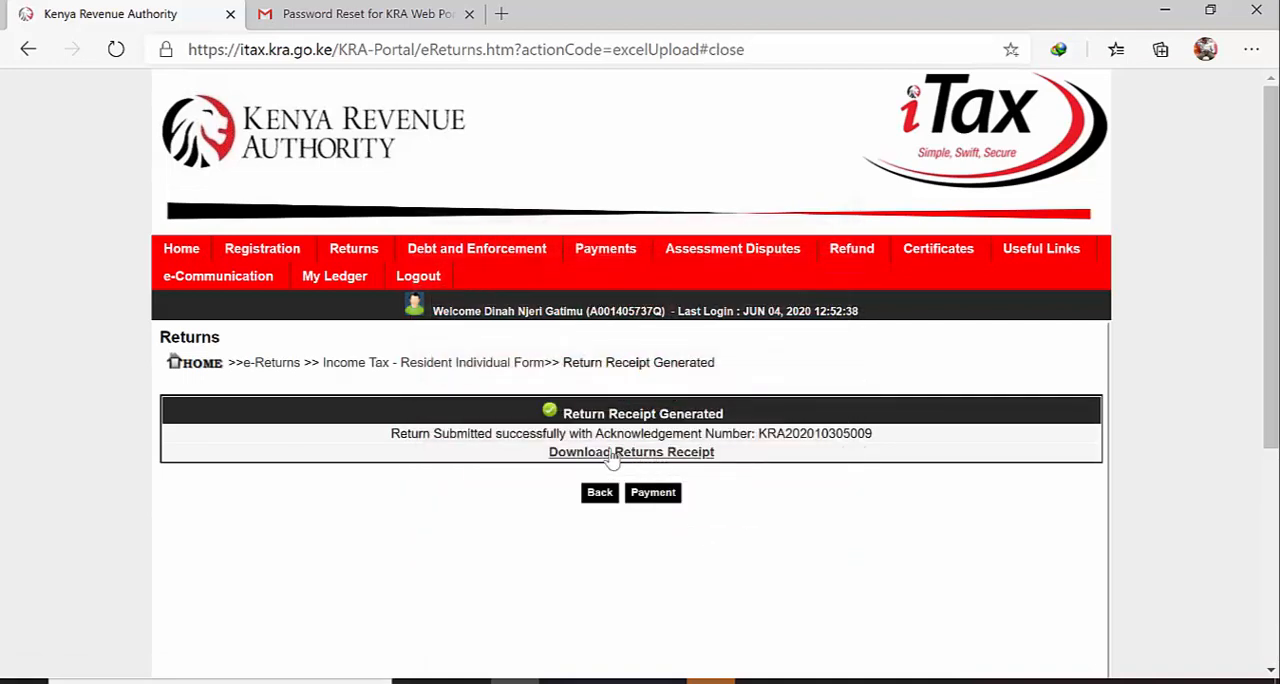
left_click(575, 453)
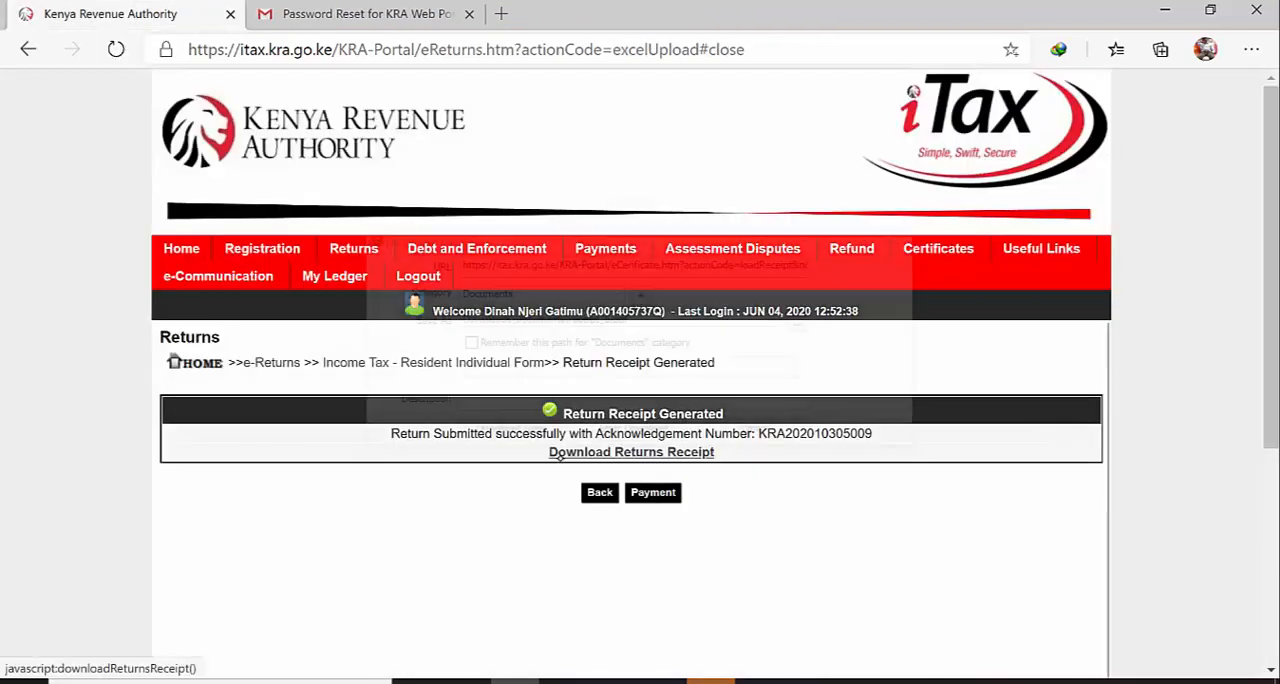